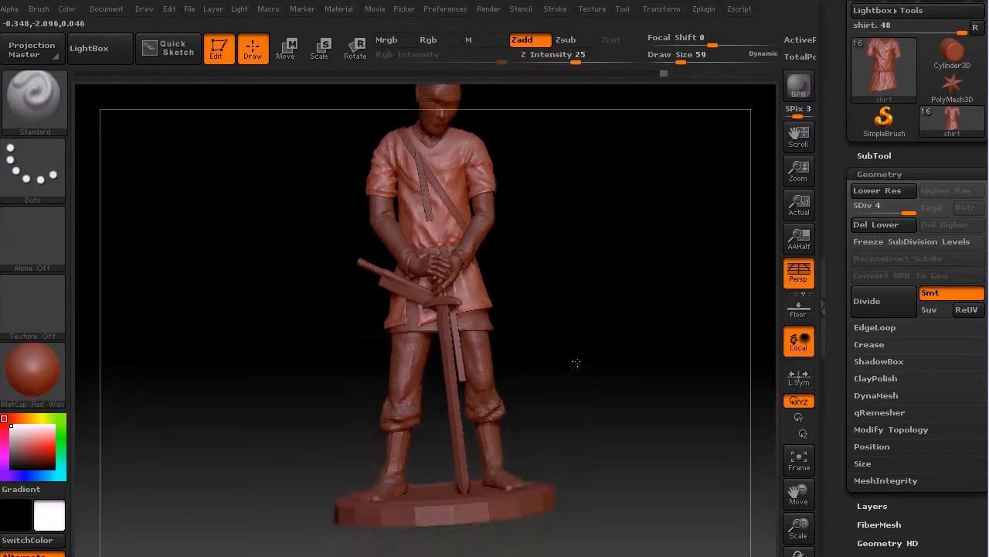
Make the pants the active subtool and subdivide its mesh for finer sculpting.
scroll(983, 154, "up", 3)
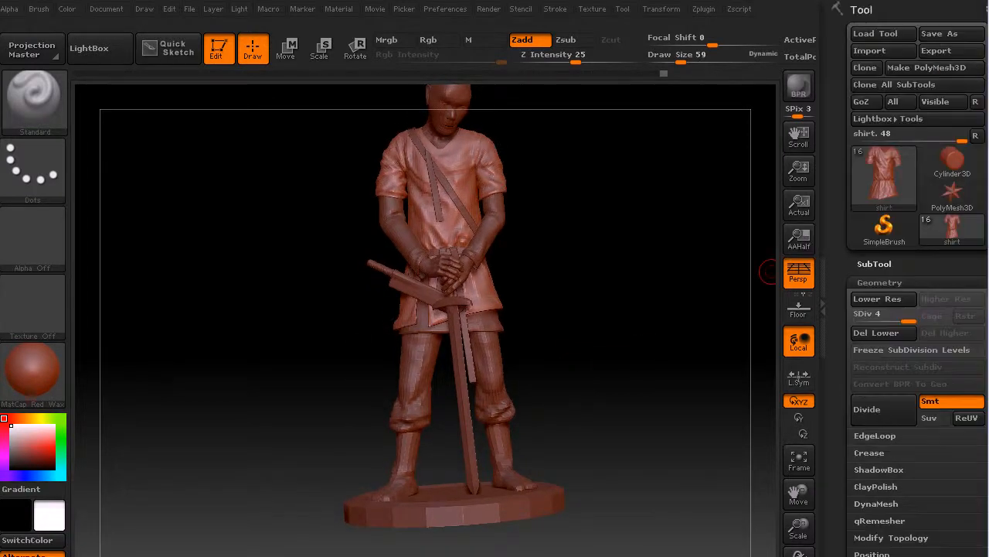
left_click(879, 262)
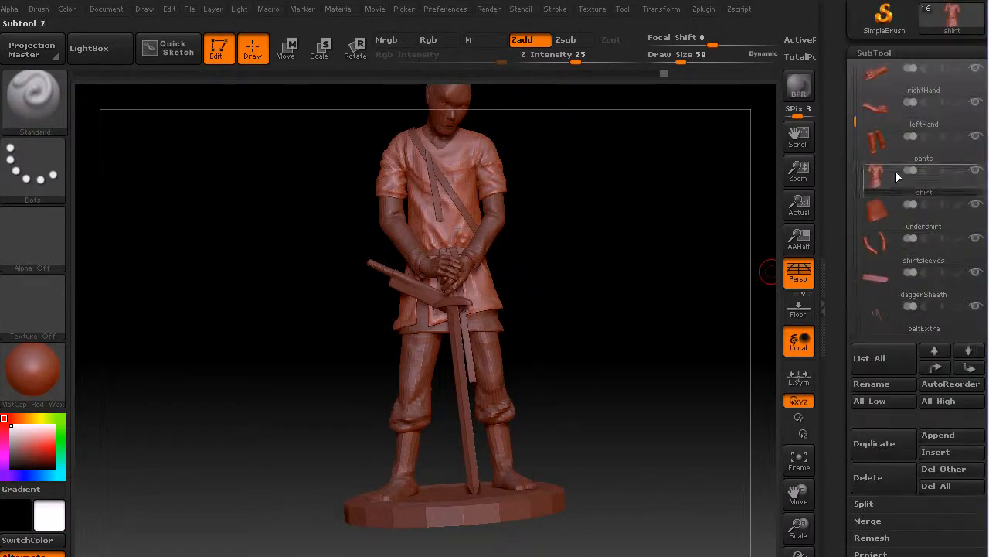
left_click(934, 155)
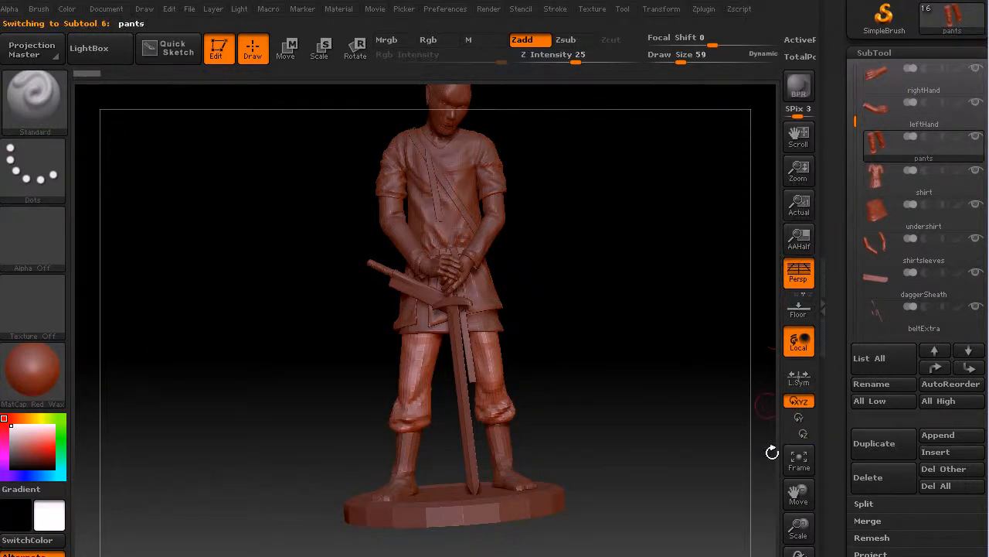
left_click_drag(799, 526, 804, 555)
mouse_move(659, 476)
left_mouse_down("alt")
mouse_move(654, 267)
mouse_move(659, 313)
left_mouse_up("alt")
key("1")
left_click_drag(629, 375, 636, 329, "alt")
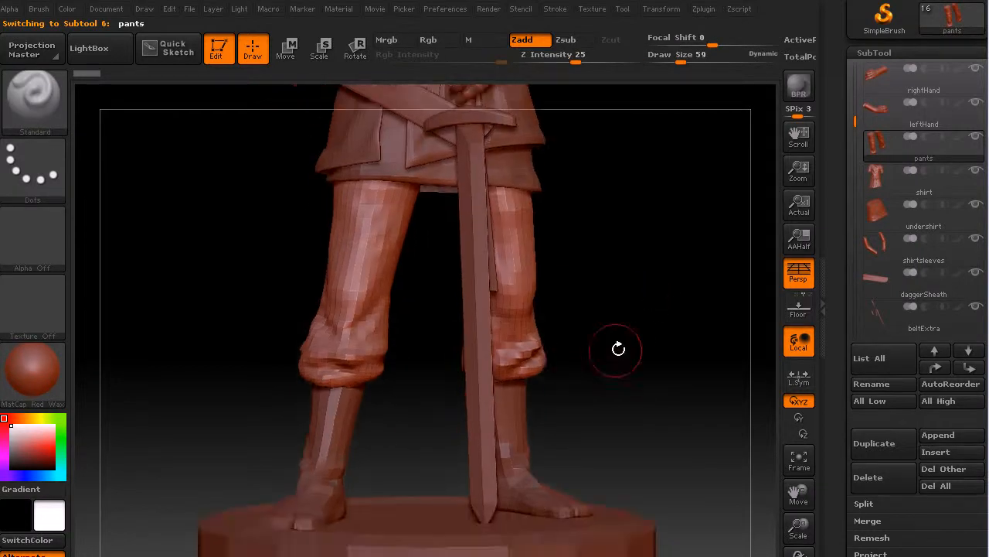
key("ctrl+d")
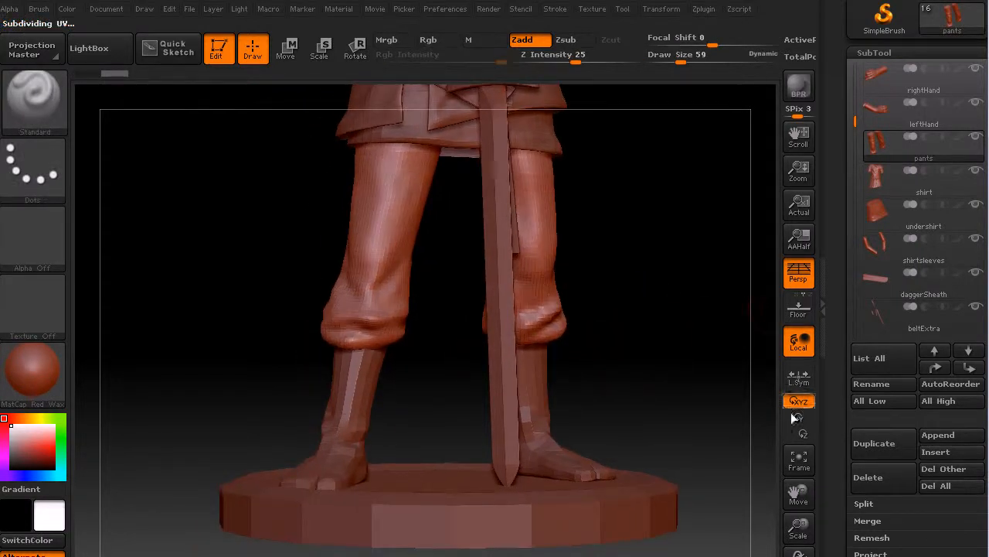
Sculpt a diagonal fold with the Standard brush from the inner thigh down to the knee on the figure's right pant leg.
left_click_drag(800, 529, 803, 550)
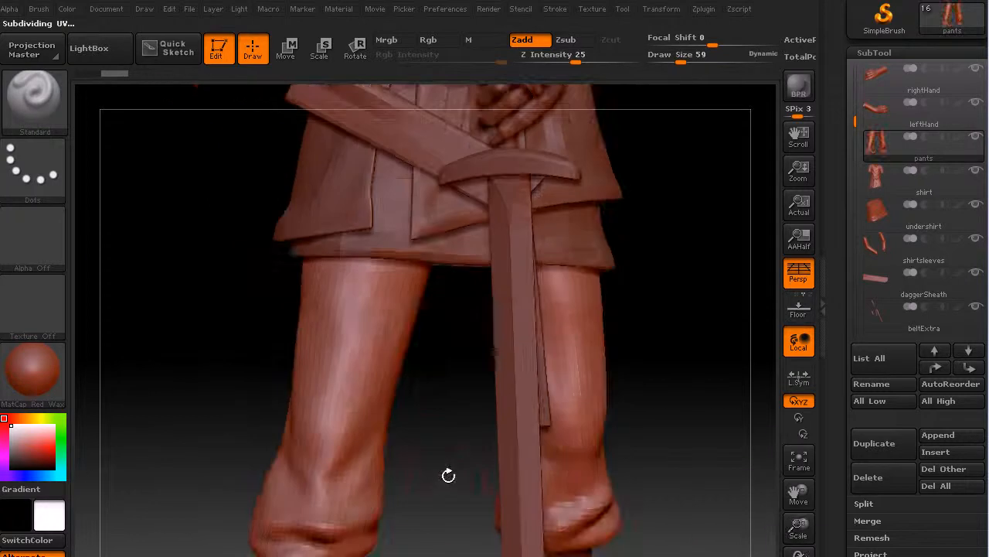
left_click_drag(461, 415, 475, 274, "alt")
left_click_drag(450, 392, 340, 319)
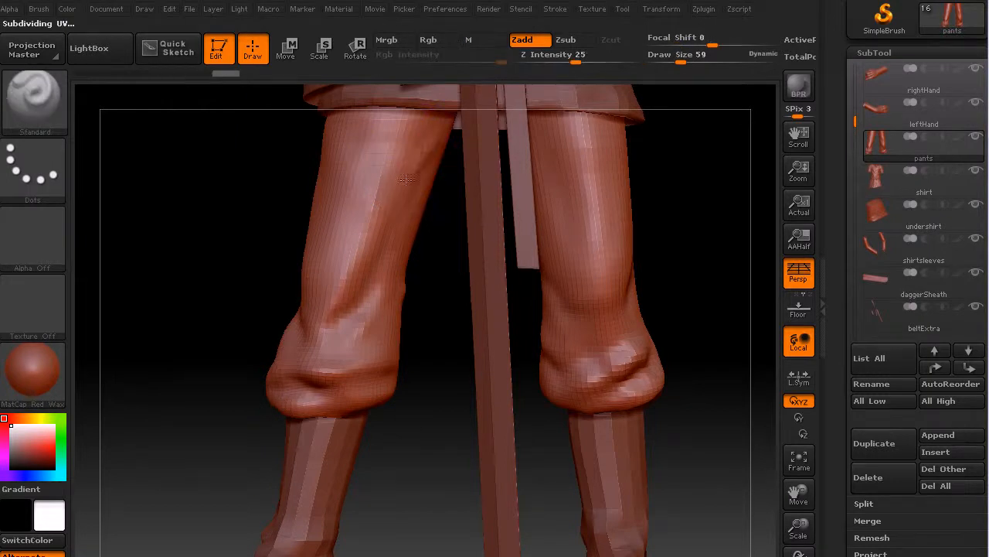
key("shift")
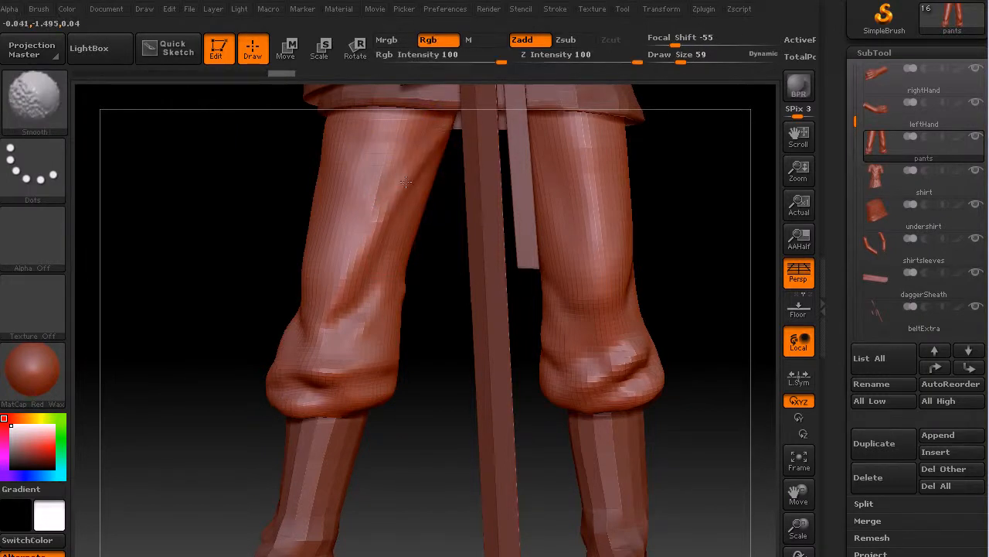
left_click_drag(227, 327, 229, 331)
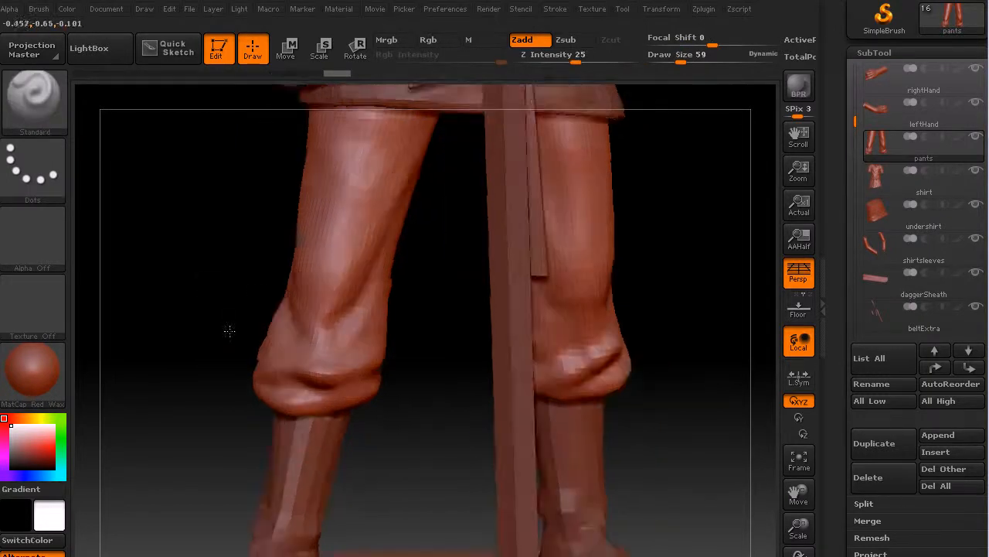
mouse_move(426, 129)
left_mouse_down()
mouse_move(374, 242)
mouse_move(340, 289)
mouse_move(305, 310)
left_mouse_up()
left_click_drag(380, 236, 327, 289)
left_click_drag(326, 289, 310, 289, "shift")
Build up and smooth wrinkles across the front and outer side of the figure's right knee.
left_click_drag(294, 249, 325, 285)
mouse_move(261, 260)
left_mouse_down()
mouse_move(212, 294)
mouse_move(314, 258)
left_mouse_up()
mouse_move(257, 202)
left_mouse_down()
mouse_move(278, 266)
mouse_move(309, 289)
mouse_move(322, 263)
left_mouse_up()
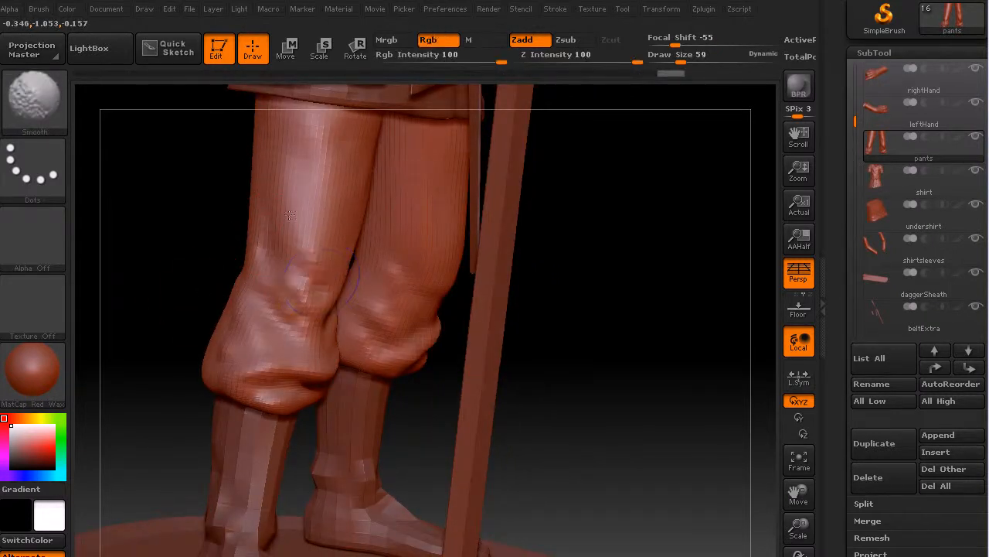
mouse_move(535, 283)
left_mouse_down()
mouse_move(626, 316)
mouse_move(587, 309)
left_mouse_up()
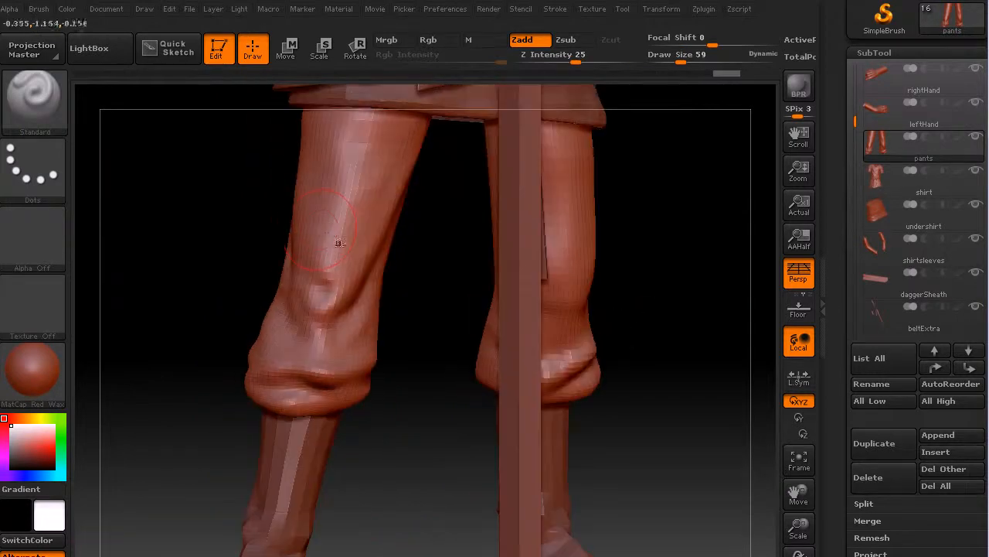
mouse_move(316, 251)
left_mouse_down()
mouse_move(342, 268)
mouse_move(328, 248)
mouse_move(345, 239)
mouse_move(322, 193)
mouse_move(350, 241)
mouse_move(328, 246)
left_mouse_up()
Deepen the crease running around the bunched cuff of the figure's right pant leg.
mouse_move(374, 362)
left_mouse_down()
mouse_move(329, 377)
mouse_move(286, 365)
mouse_move(251, 377)
mouse_move(301, 389)
mouse_move(266, 389)
mouse_move(334, 389)
mouse_move(267, 374)
mouse_move(289, 378)
mouse_move(265, 376)
mouse_move(269, 389)
left_mouse_up()
left_click_drag(450, 429, 303, 393)
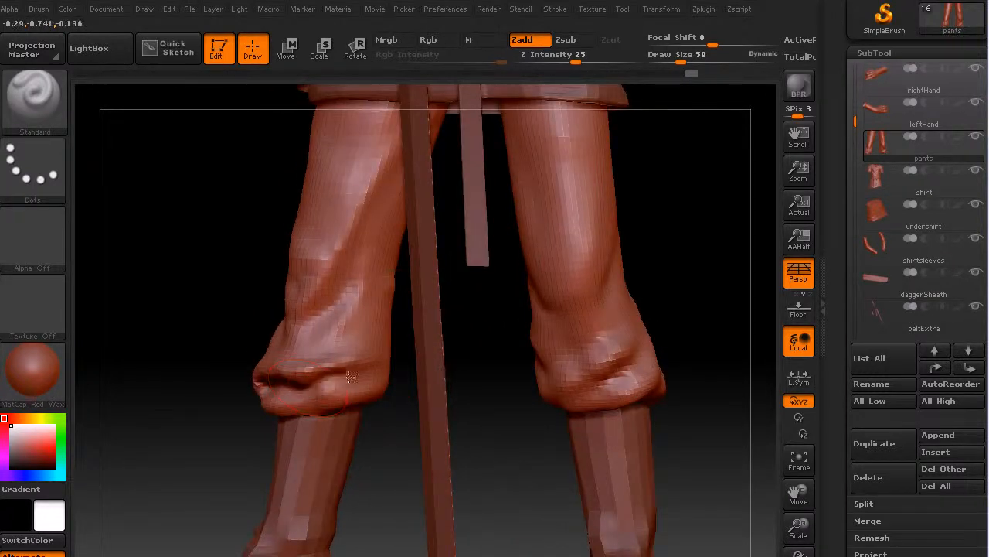
left_click_drag(389, 377, 397, 397)
mouse_move(382, 431)
left_mouse_down()
mouse_move(395, 432)
mouse_move(375, 412)
mouse_move(302, 403)
left_mouse_up()
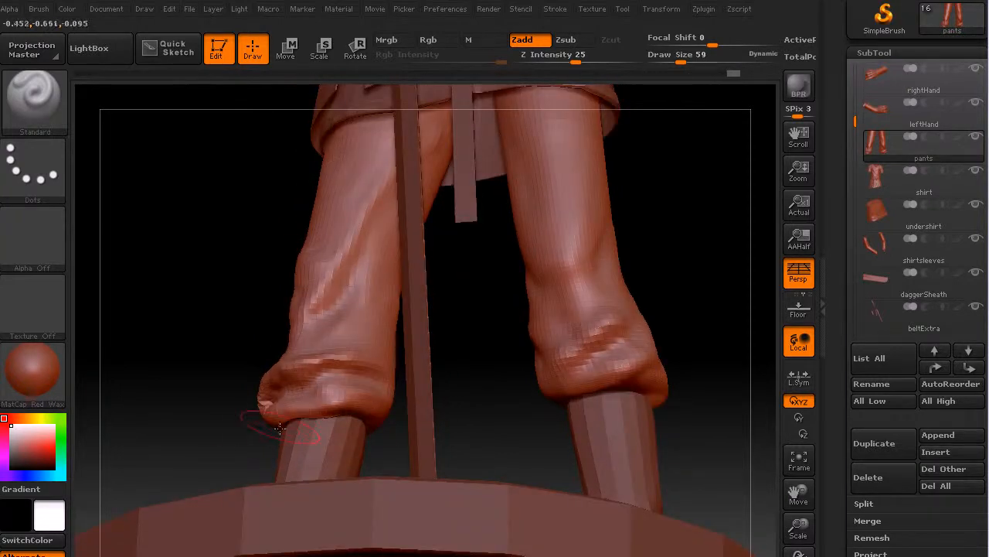
left_click_drag(215, 436, 309, 432)
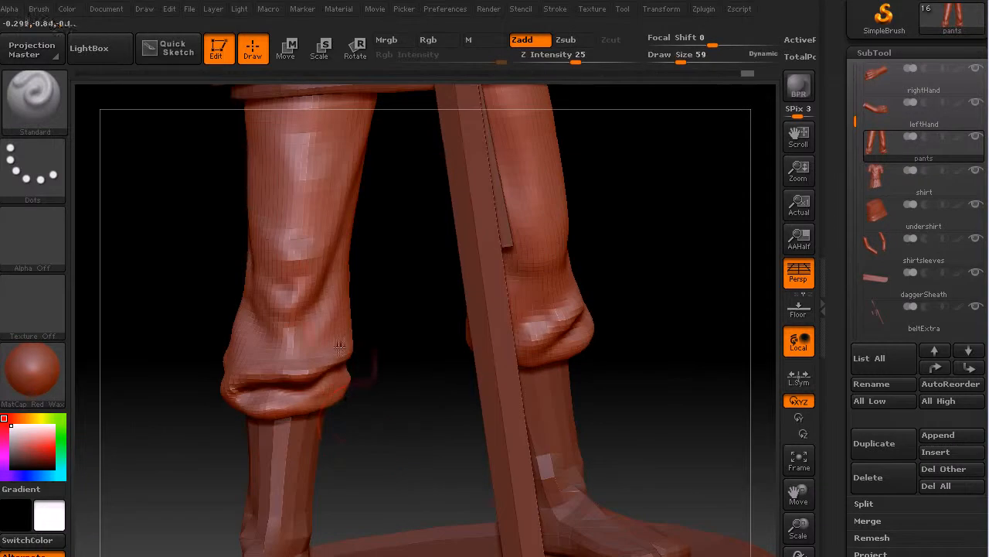
Sculpt a raised diagonal fold between the knee and the cuff of the figure's right pant leg.
left_click_drag(341, 289, 304, 330)
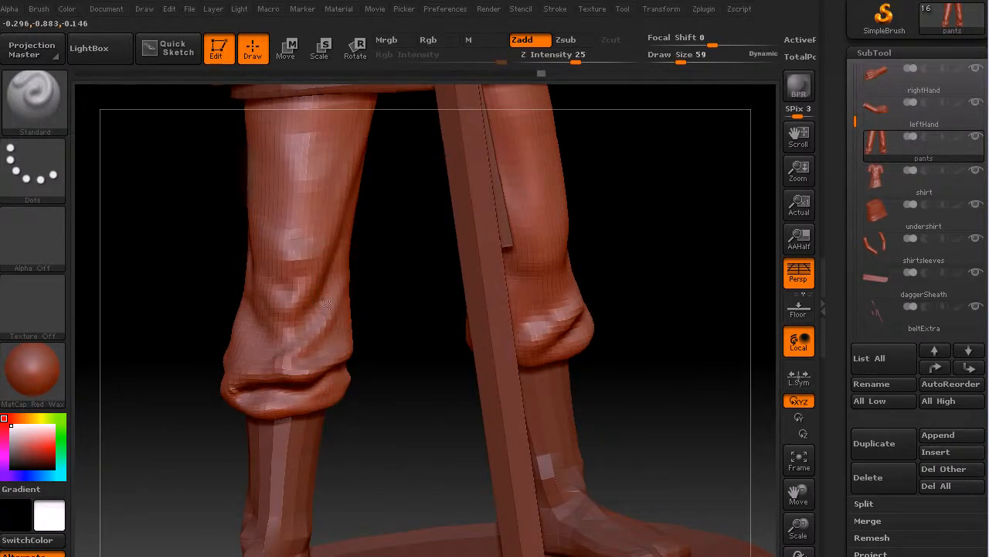
left_click_drag(360, 349, 345, 374)
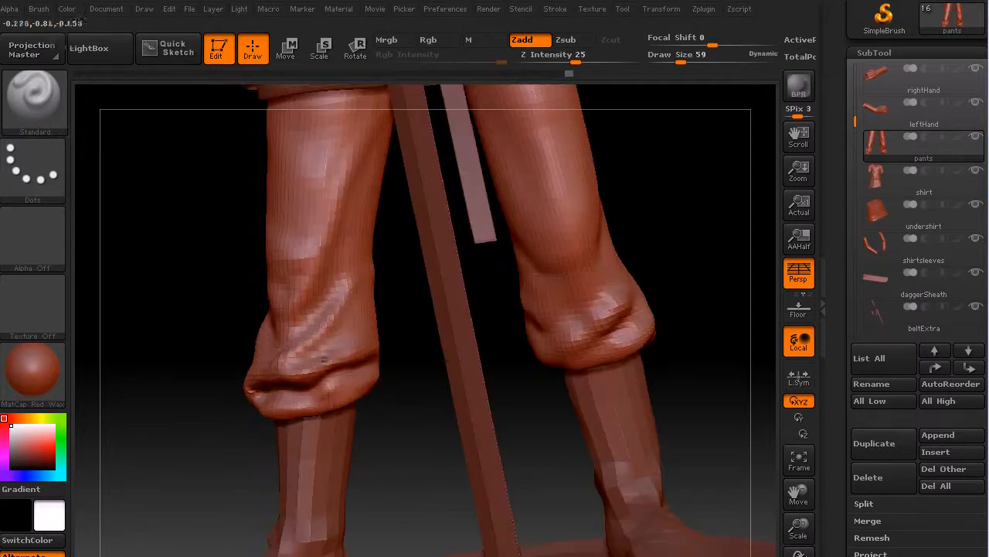
left_click_drag(345, 321, 354, 280)
Sculpt and soften bunched folds on the outer and rear side of the right pant leg's cuff.
left_click_drag(165, 331, 232, 306)
left_click_drag(171, 309, 213, 313)
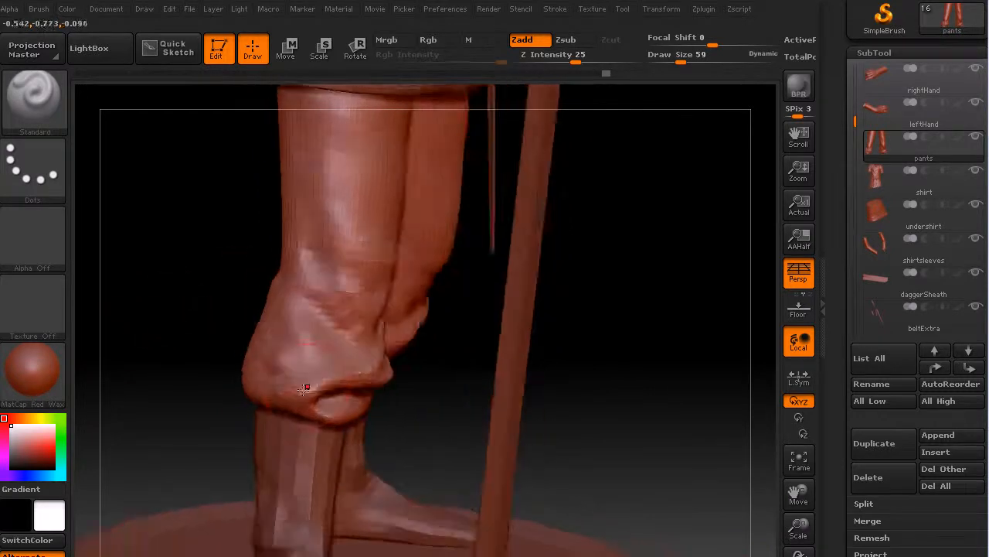
mouse_move(288, 388)
left_mouse_down()
mouse_move(283, 338)
mouse_move(286, 370)
left_mouse_up()
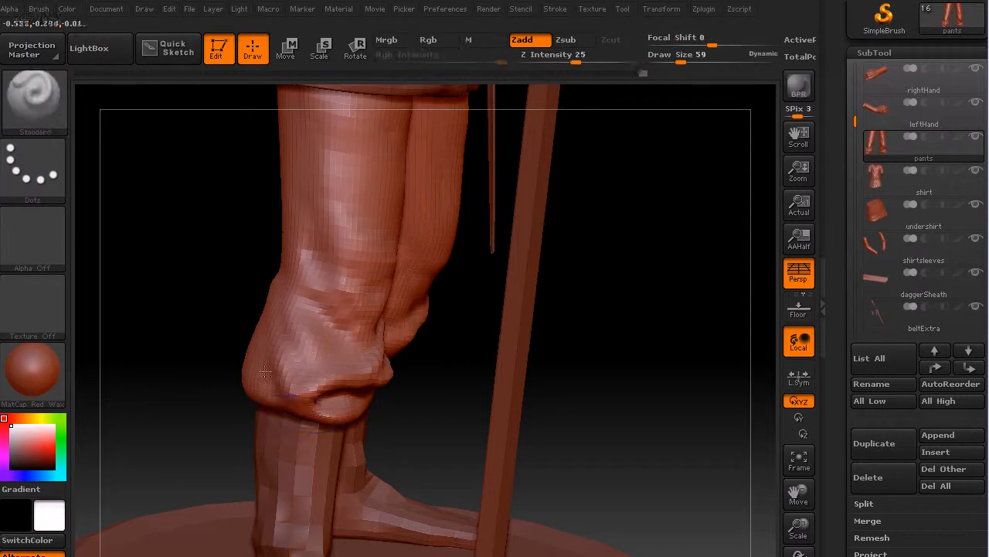
left_click_drag(197, 268, 289, 369)
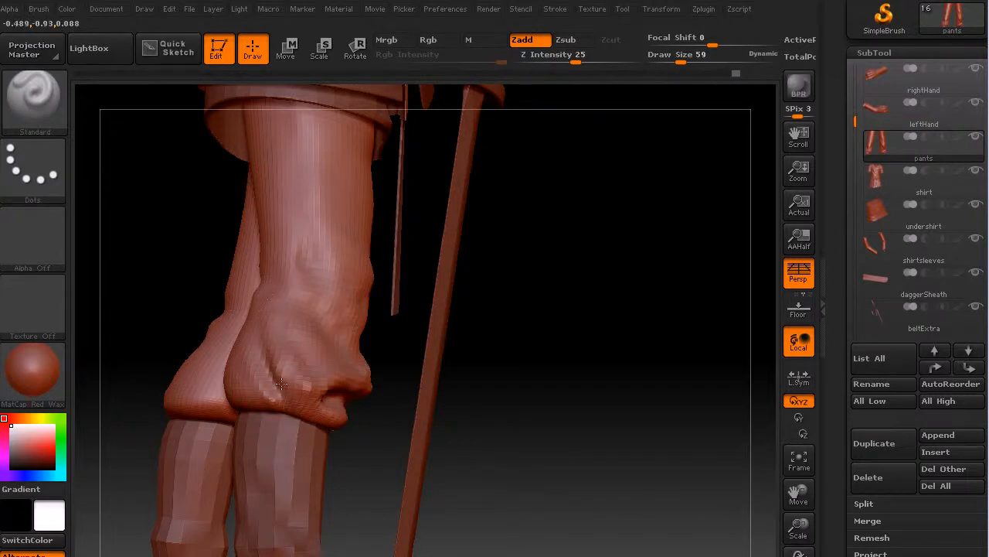
left_click_drag(545, 358, 292, 399)
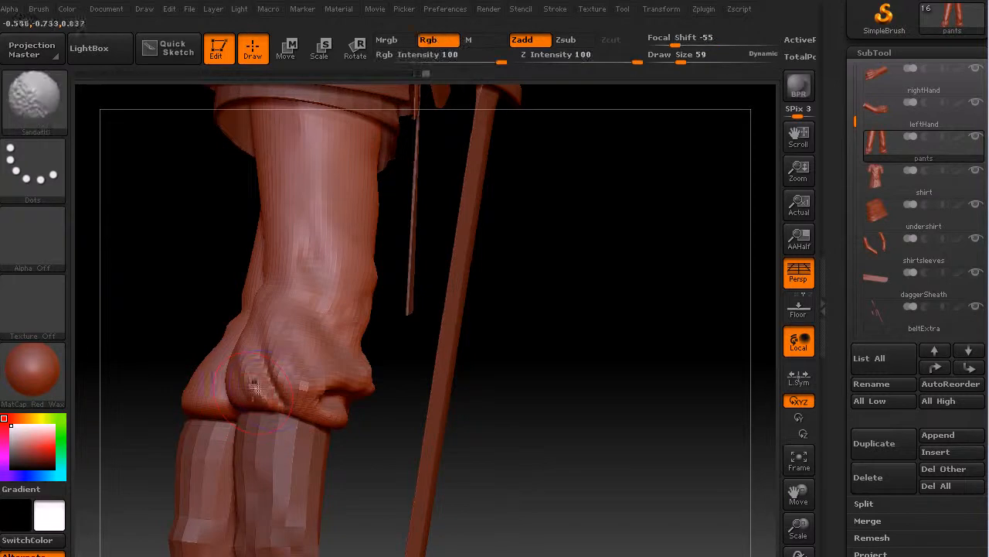
Sculpt and smooth a long vertical fold along the outer thigh of the figure's right pant leg.
mouse_move(484, 331)
left_mouse_down("shift")
mouse_move(548, 363)
mouse_move(526, 367)
left_mouse_up("shift")
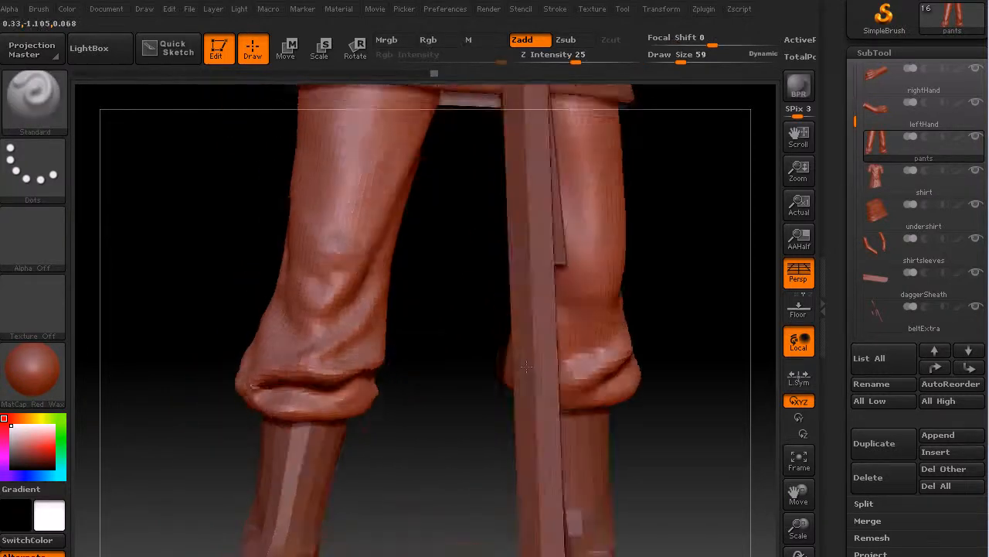
left_click_drag(427, 448, 420, 448)
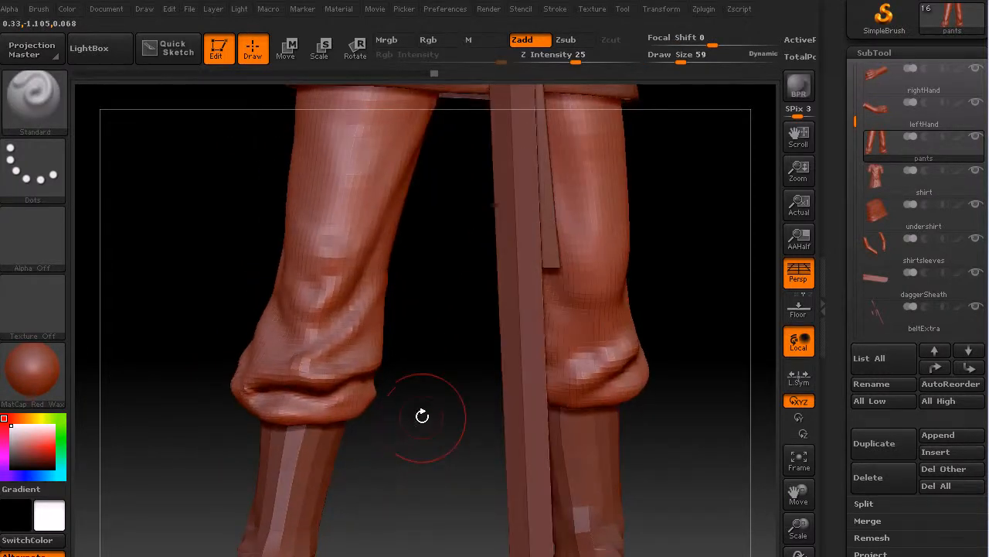
left_click_drag(225, 203, 281, 317, "alt")
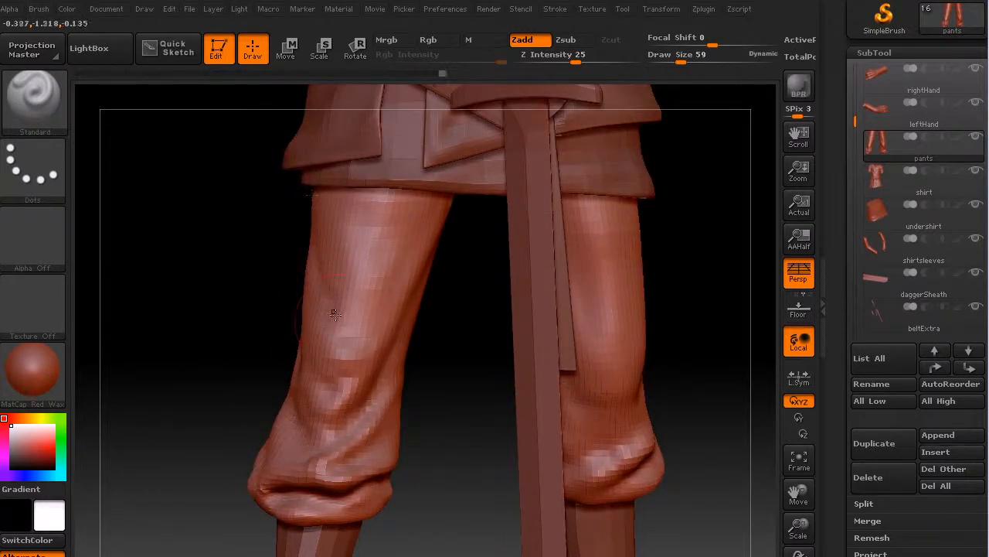
left_click_drag(332, 314, 329, 212, "shift")
left_click_drag(318, 295, 320, 209)
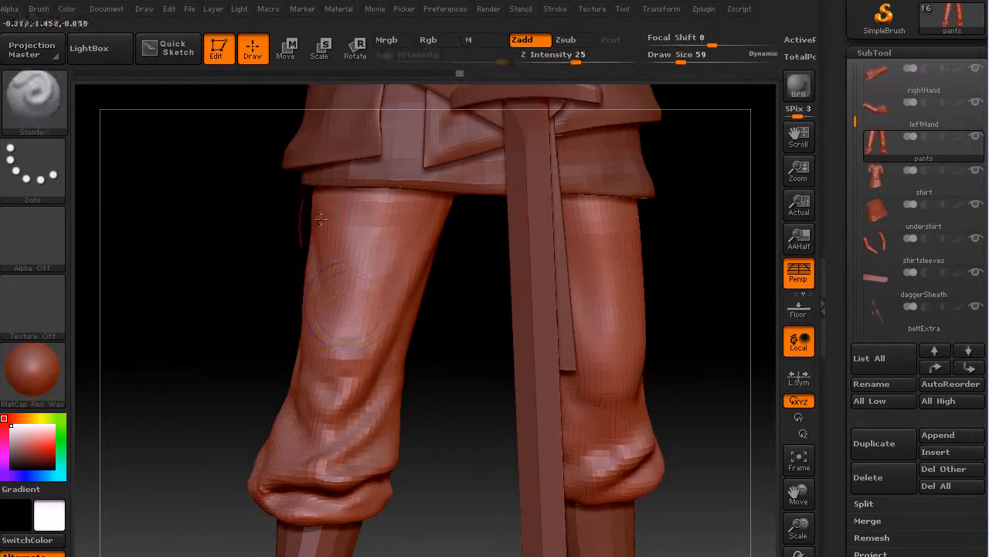
left_click_drag(332, 315, 326, 266)
left_click_drag(340, 335, 333, 282)
left_click_drag(332, 325, 330, 230)
left_click_drag(343, 347, 349, 355, "shift")
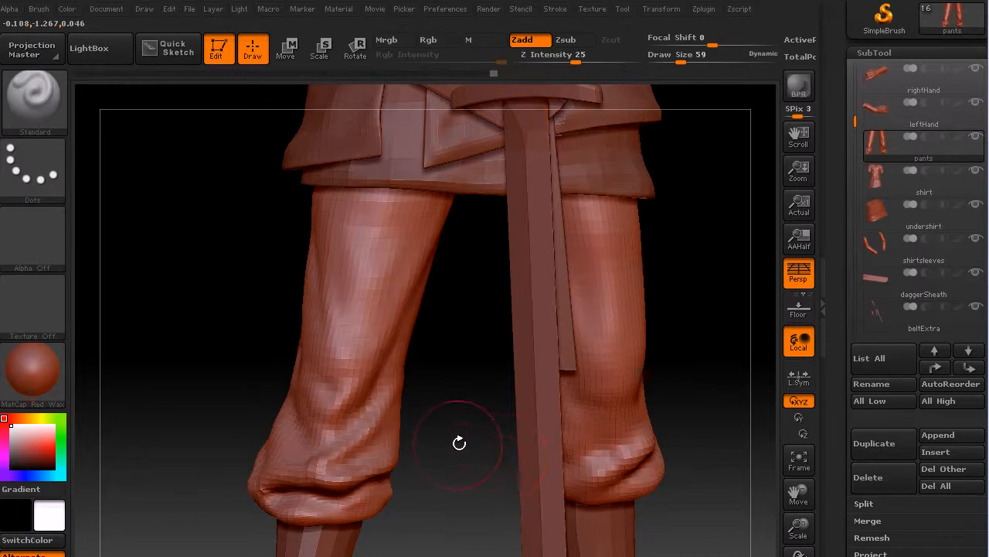
Sculpt a diagonal fold along the inner side of the figure's left knee and soften it.
key("f")
key("f")
mouse_move(590, 331)
left_mouse_down()
mouse_move(567, 332)
mouse_move(575, 349)
left_mouse_up()
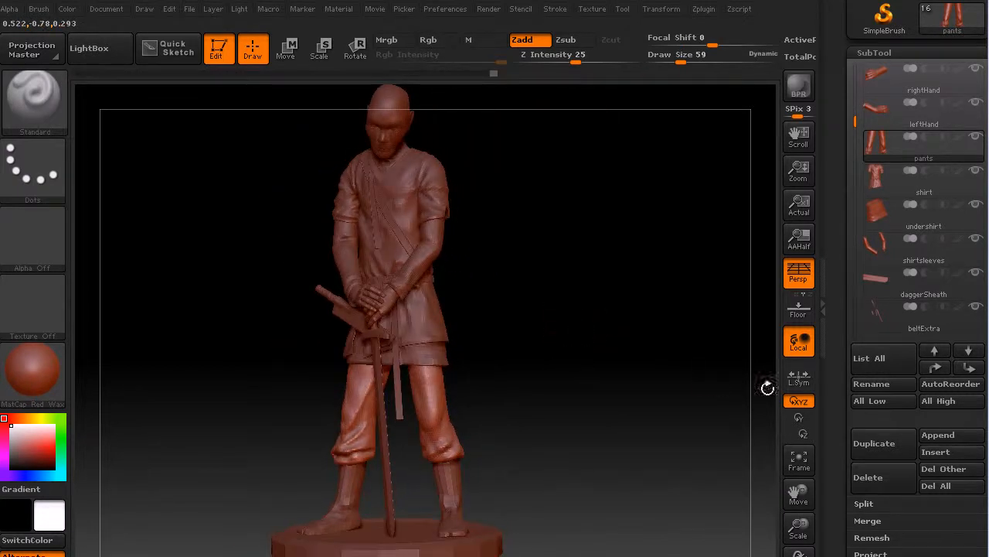
left_click_drag(796, 526, 777, 512)
mouse_move(694, 433)
left_mouse_down("alt")
mouse_move(623, 233)
mouse_move(636, 231)
mouse_move(515, 252)
mouse_move(467, 328)
left_mouse_up("alt")
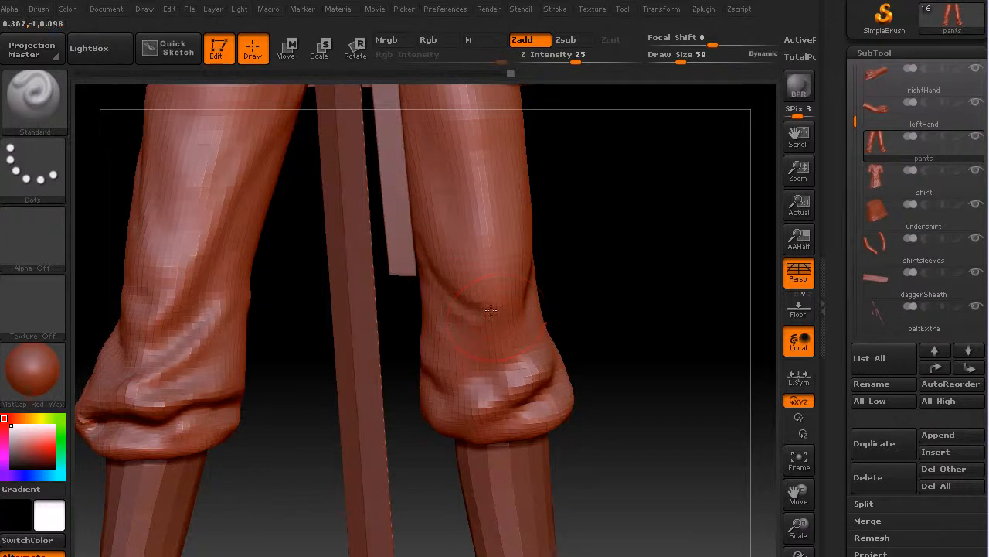
left_click_drag(493, 304, 429, 218)
mouse_move(500, 323)
left_mouse_down()
mouse_move(480, 297)
mouse_move(455, 304)
mouse_move(480, 302)
left_mouse_up()
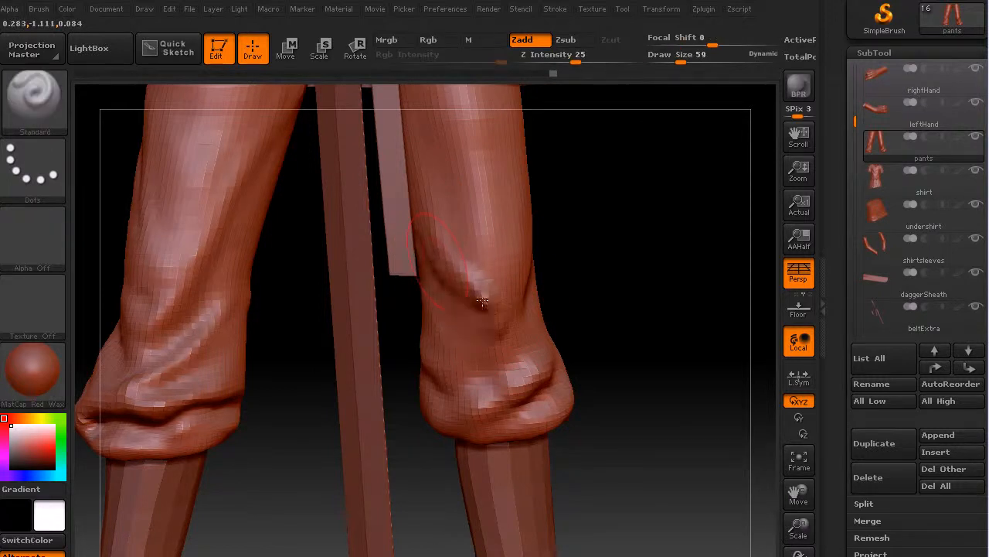
left_click_drag(438, 230, 494, 294, "shift")
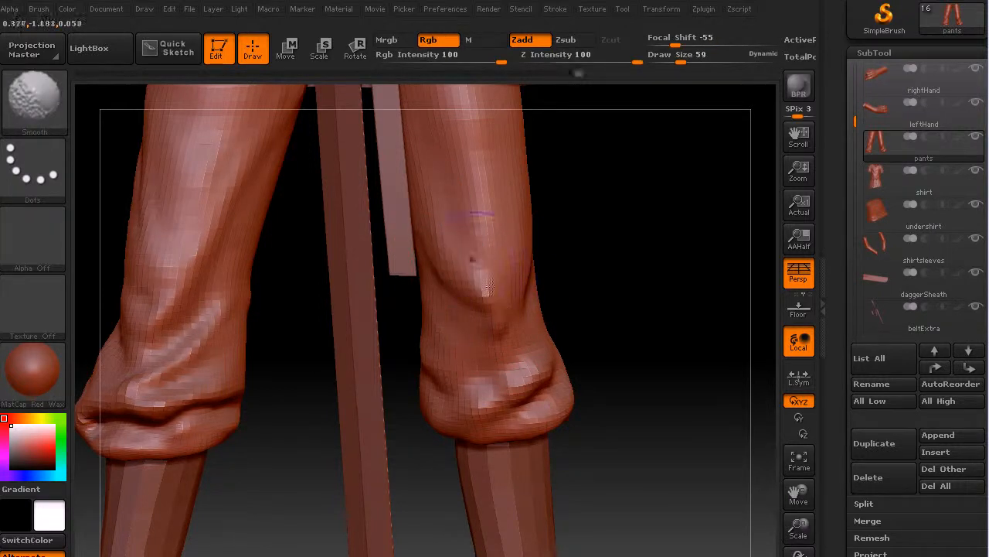
Sculpt and smooth folds on the inner thigh of the figure's left pant leg, continuing around to the back.
mouse_move(682, 269)
left_mouse_down()
mouse_move(656, 258)
mouse_move(645, 283)
mouse_move(512, 286)
left_mouse_up()
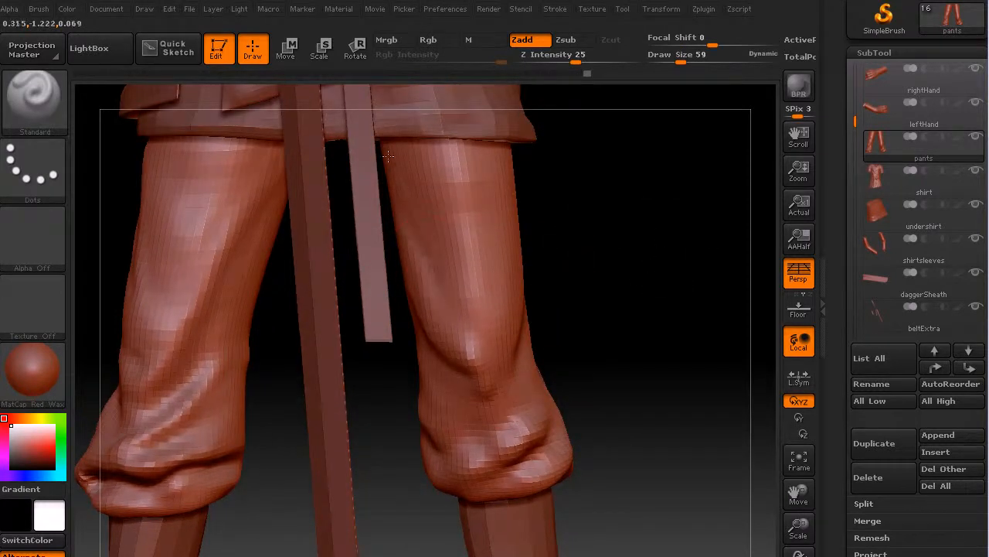
mouse_move(400, 204)
left_mouse_down()
mouse_move(388, 192)
mouse_move(396, 269)
mouse_move(393, 228)
mouse_move(396, 253)
left_mouse_up()
left_click_drag(427, 299, 427, 257, "shift")
left_click_drag(597, 292, 464, 316)
left_click_drag(375, 230, 347, 181)
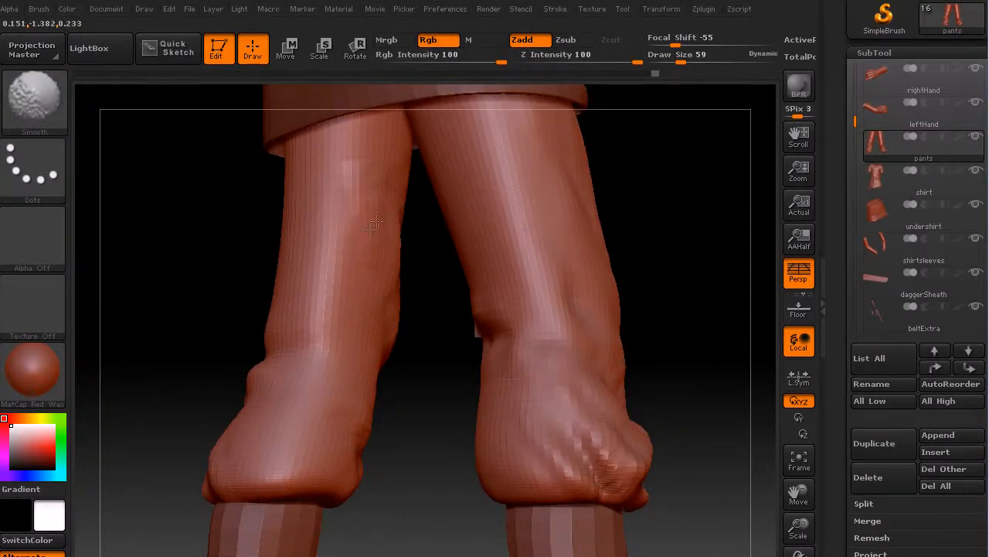
mouse_move(673, 327)
left_mouse_down()
mouse_move(623, 309)
mouse_move(533, 306)
left_mouse_up()
left_click_drag(406, 225, 361, 188, "shift")
Smooth the cloth just below the knee on the front of the figure's left pant leg.
left_click_drag(593, 304, 565, 342)
key("shift")
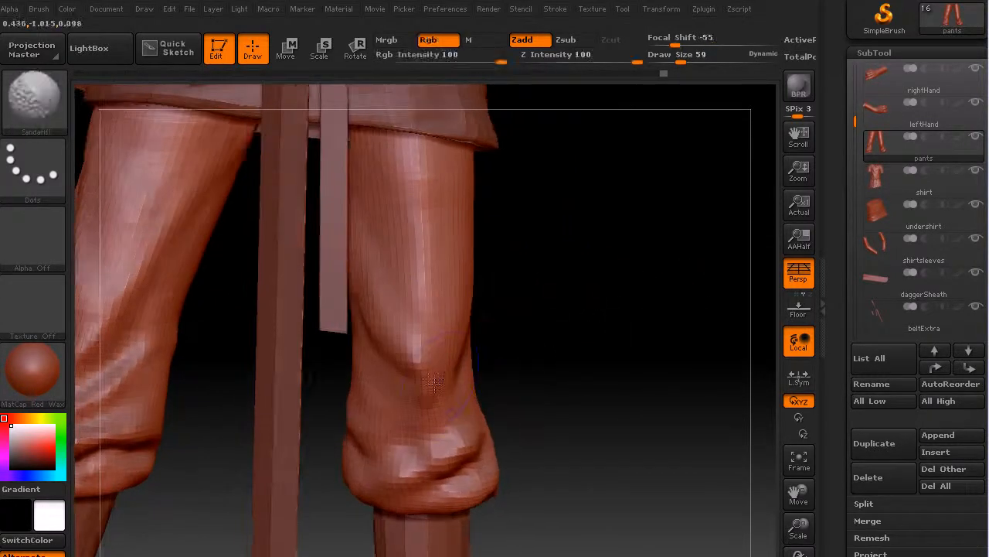
left_click_drag(439, 420, 453, 424, "shift")
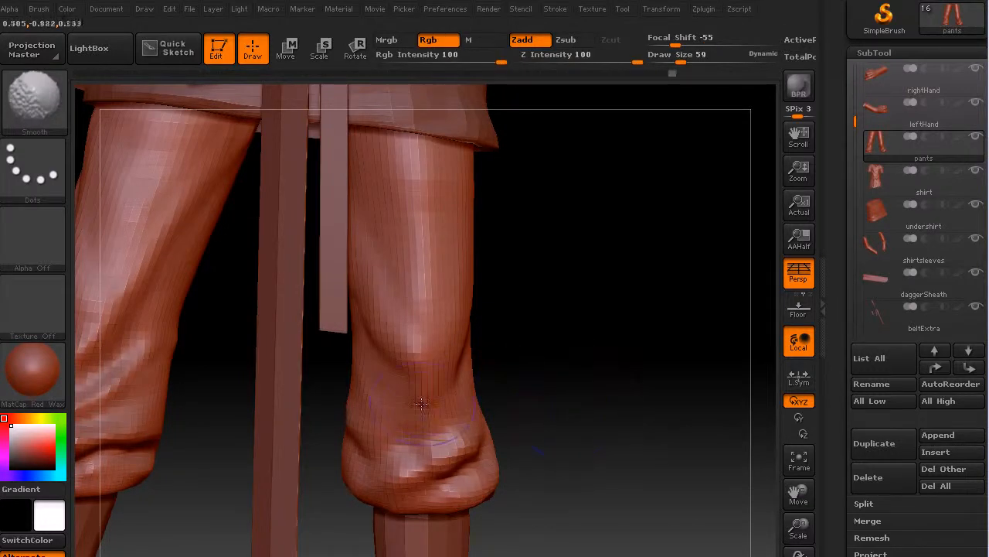
left_click_drag(402, 388, 403, 390, "shift")
Reduce the brush Draw Size to 37 and sculpt and smooth the folds along the gathered hem of the left pant leg.
left_click_drag(616, 448, 548, 345)
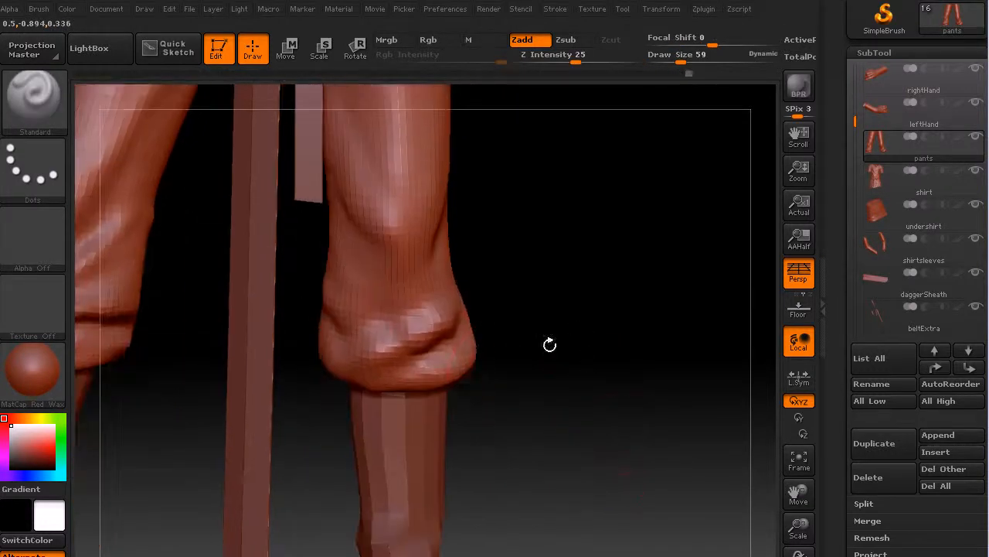
key("s")
left_click_drag(424, 354, 414, 352)
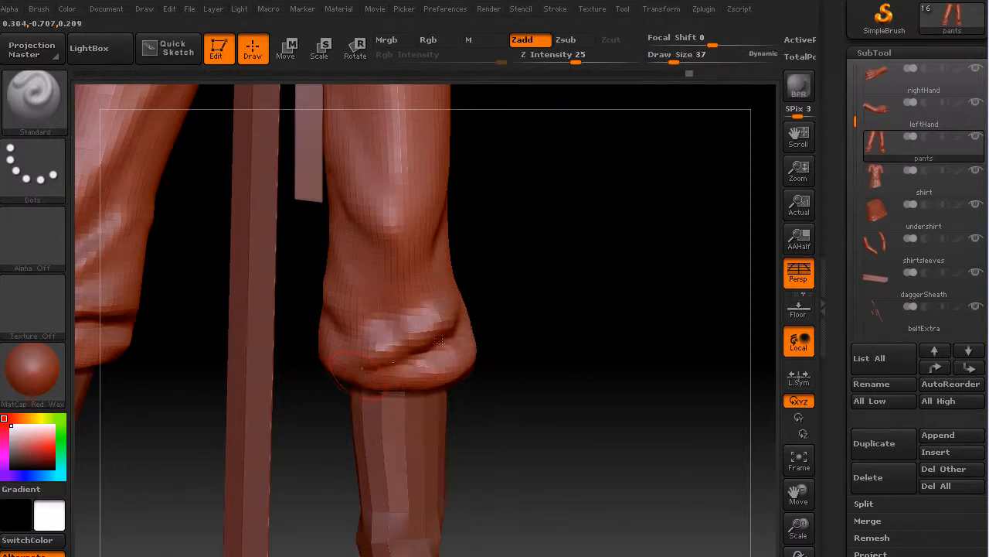
left_click_drag(342, 370, 348, 365)
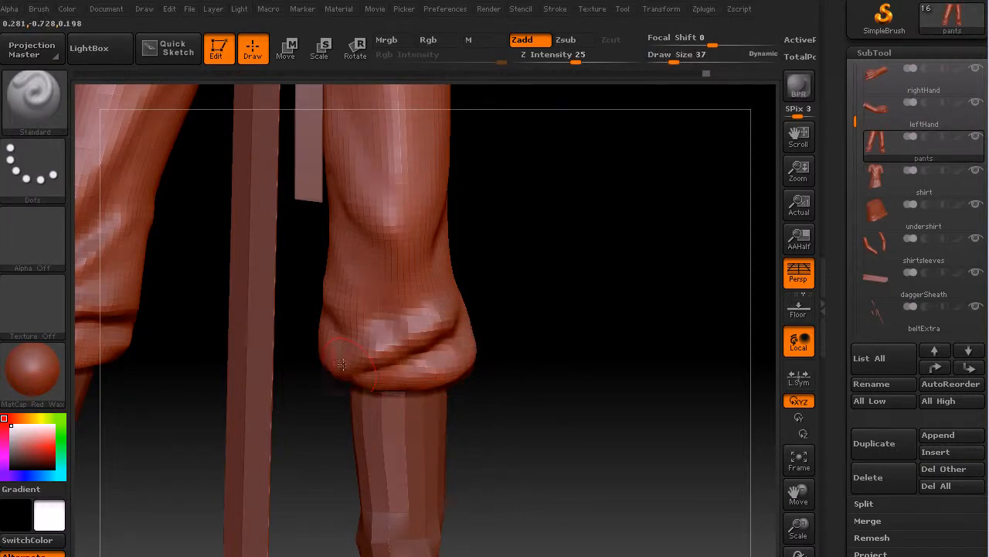
mouse_move(564, 381)
left_mouse_down()
mouse_move(594, 340)
mouse_move(334, 390)
mouse_move(402, 340)
left_mouse_up()
left_click_drag(591, 318, 427, 342)
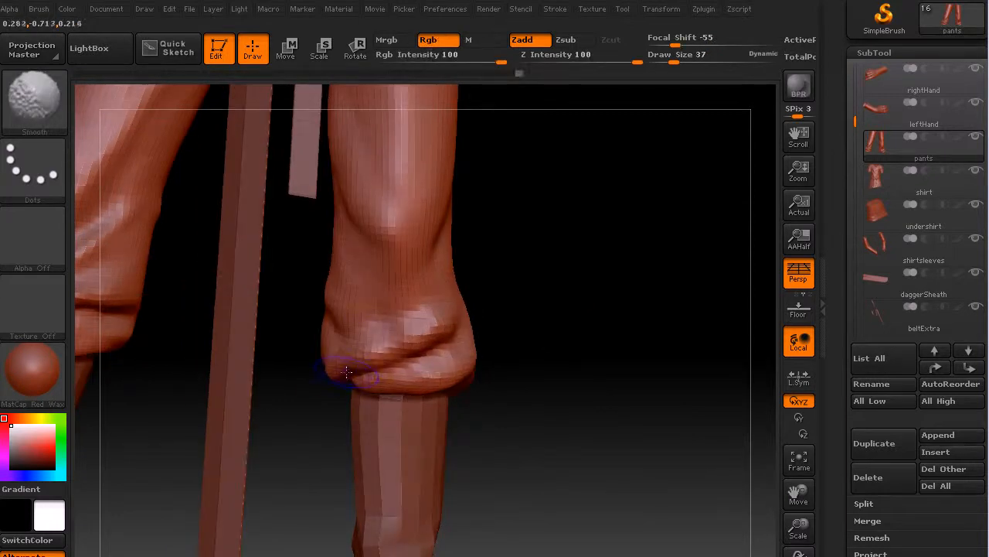
Sculpt a diagonal fold across the front of the left pant leg just above the gathered hem.
left_click_drag(473, 326, 452, 289)
key("shift")
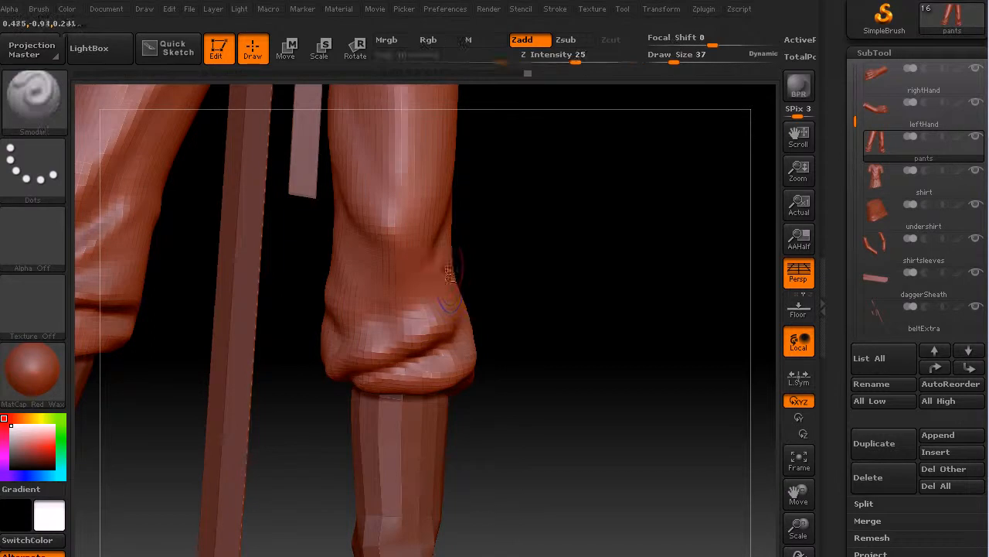
left_click_drag(426, 293, 432, 290)
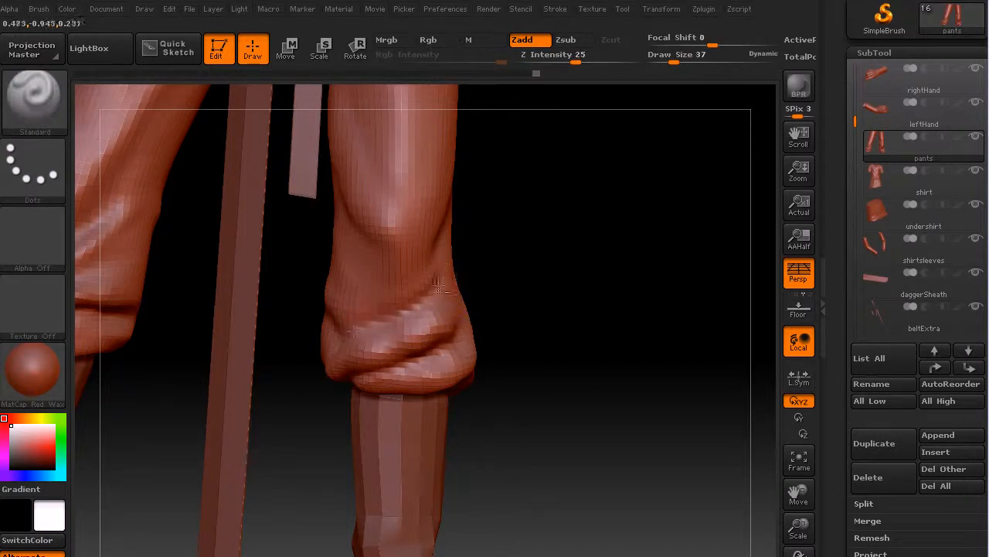
key("shift")
mouse_move(525, 310)
left_mouse_down()
mouse_move(562, 323)
mouse_move(513, 328)
left_mouse_up()
Sculpt and smooth folds on the inner calf of the left pant leg, carrying them around to the front.
left_click_drag(361, 338, 323, 309)
left_click_drag(579, 359, 608, 354)
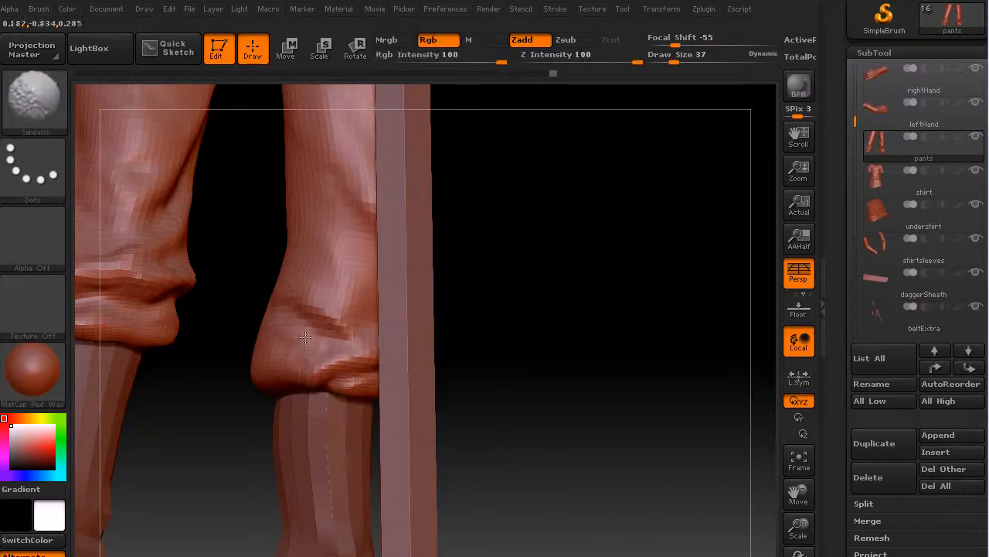
left_click_drag(526, 375, 553, 392)
left_click_drag(578, 359, 409, 340)
mouse_move(289, 300)
left_mouse_down()
mouse_move(320, 328)
mouse_move(391, 294)
mouse_move(306, 302)
left_mouse_up()
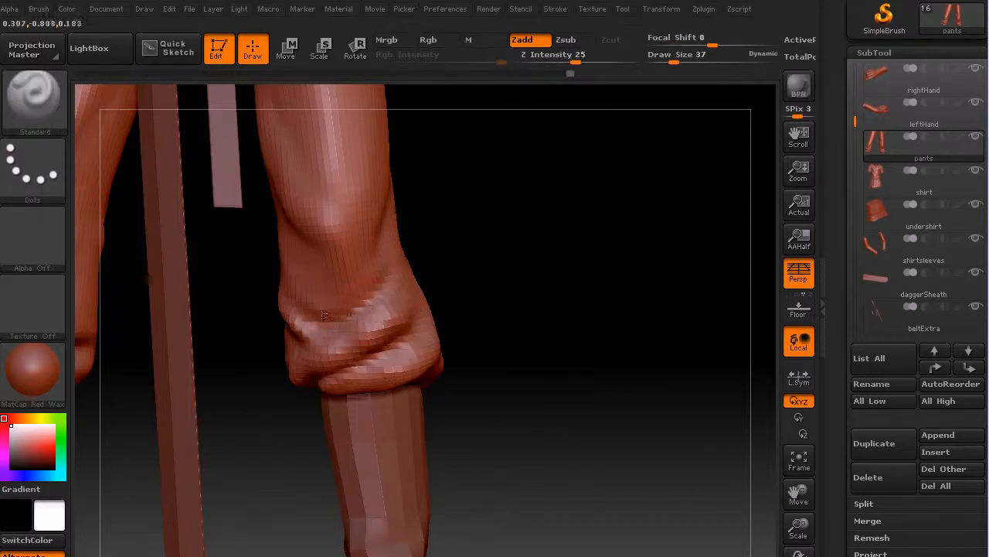
left_click_drag(570, 325, 413, 316)
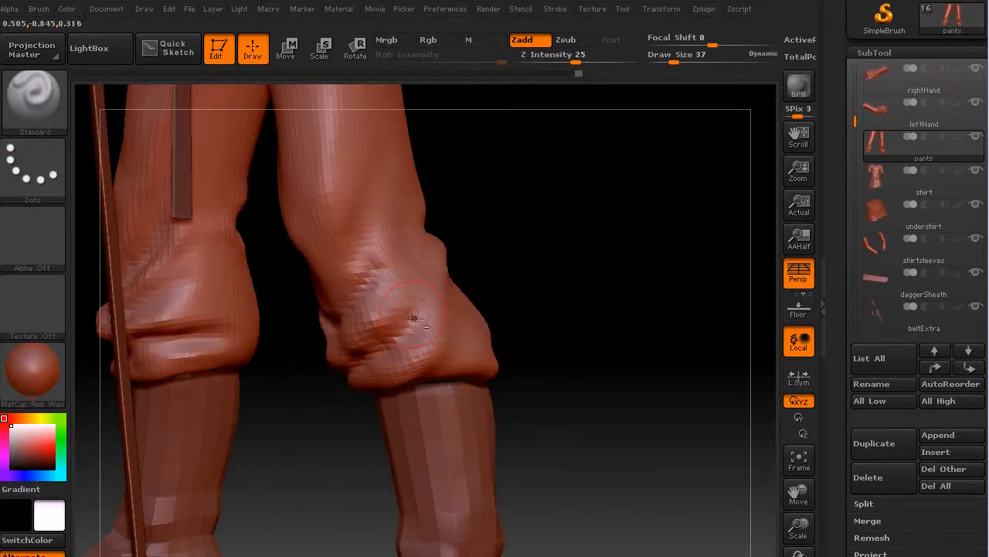
Sculpt and smooth the folds around the outer side and lower edge of the left pant leg's gathered hem.
left_click_drag(580, 317, 482, 307)
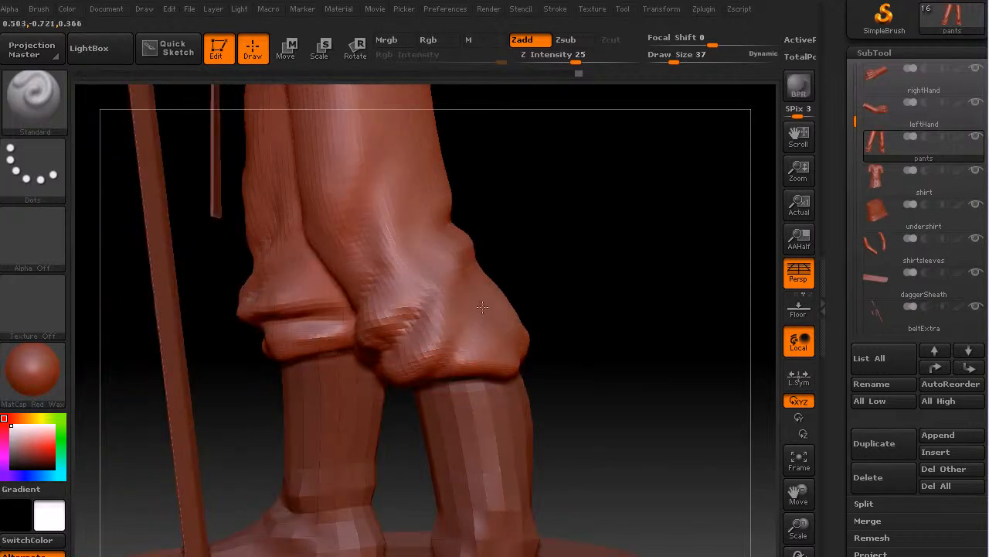
left_click_drag(533, 284, 548, 318)
key("shift+f")
mouse_move(476, 381)
left_mouse_down()
mouse_move(574, 303)
mouse_move(558, 325)
left_mouse_up()
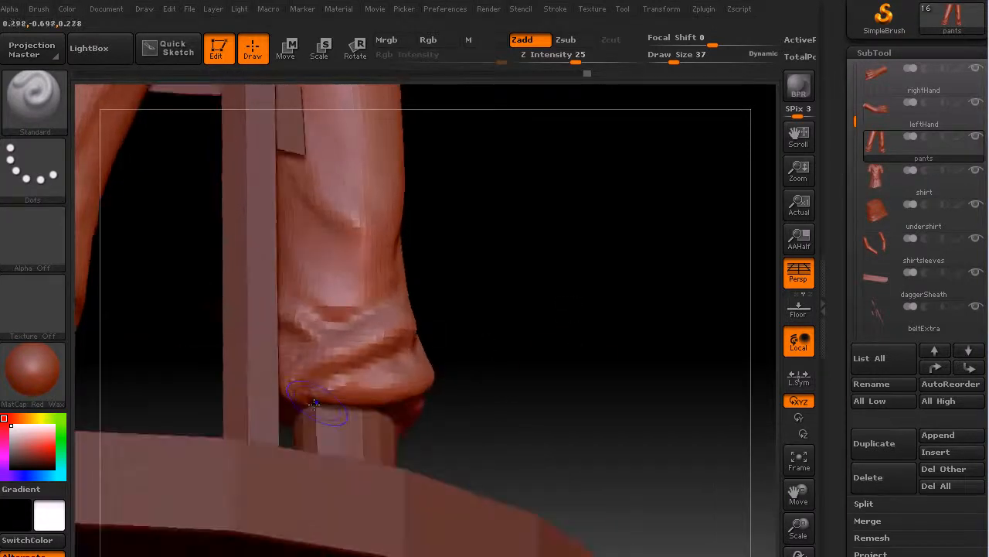
mouse_move(329, 388)
left_mouse_down("shift")
mouse_move(354, 338)
mouse_move(363, 343)
left_mouse_up("shift")
Smooth the cloth on the outer thigh of the left pant leg and soften the crease behind the knee.
mouse_move(570, 281)
left_mouse_down()
mouse_move(559, 343)
mouse_move(566, 337)
mouse_move(546, 338)
mouse_move(539, 430)
mouse_move(550, 377)
mouse_move(549, 387)
mouse_move(506, 327)
mouse_move(386, 351)
left_mouse_up()
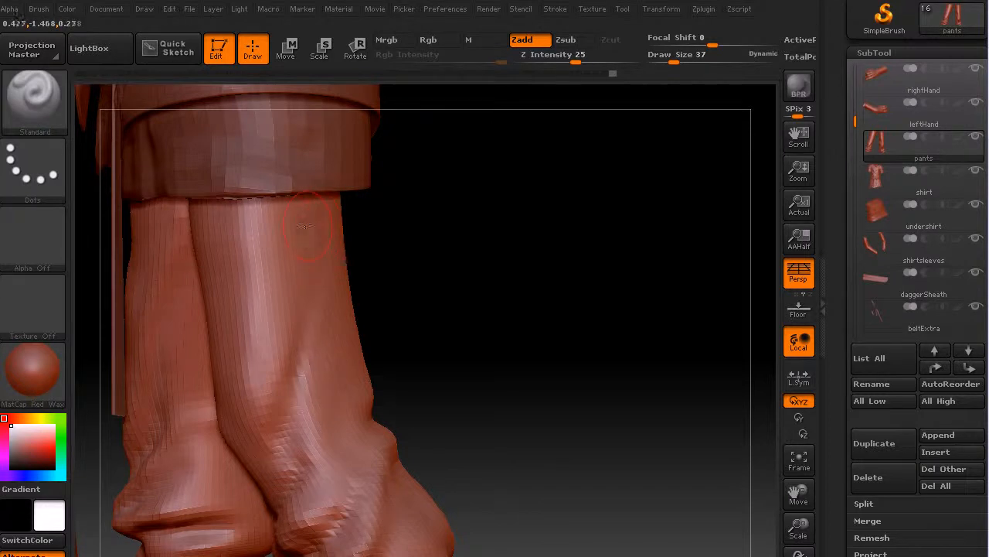
key("shift")
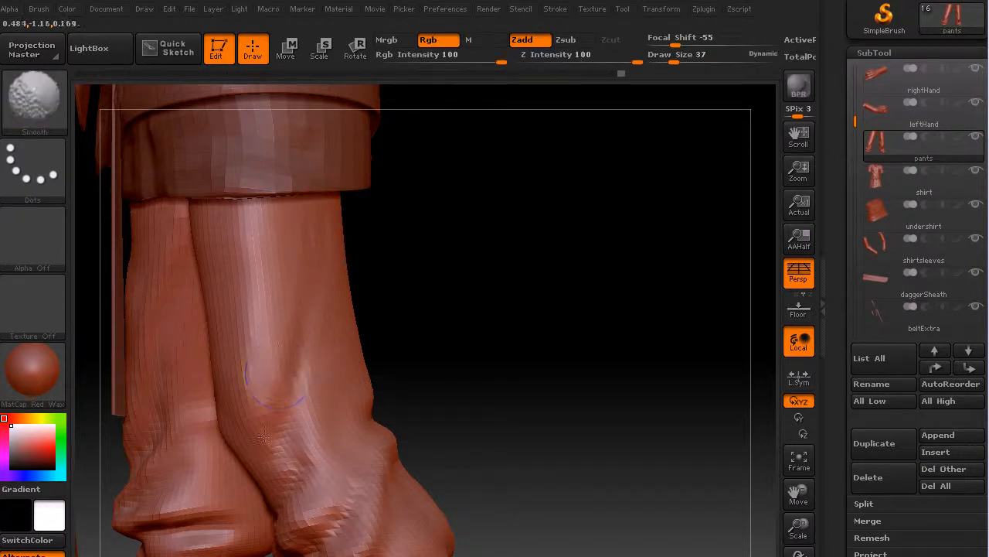
left_click_drag(519, 343, 433, 363)
mouse_move(372, 392)
left_mouse_down()
mouse_move(363, 444)
mouse_move(365, 426)
mouse_move(327, 450)
mouse_move(320, 436)
left_mouse_up()
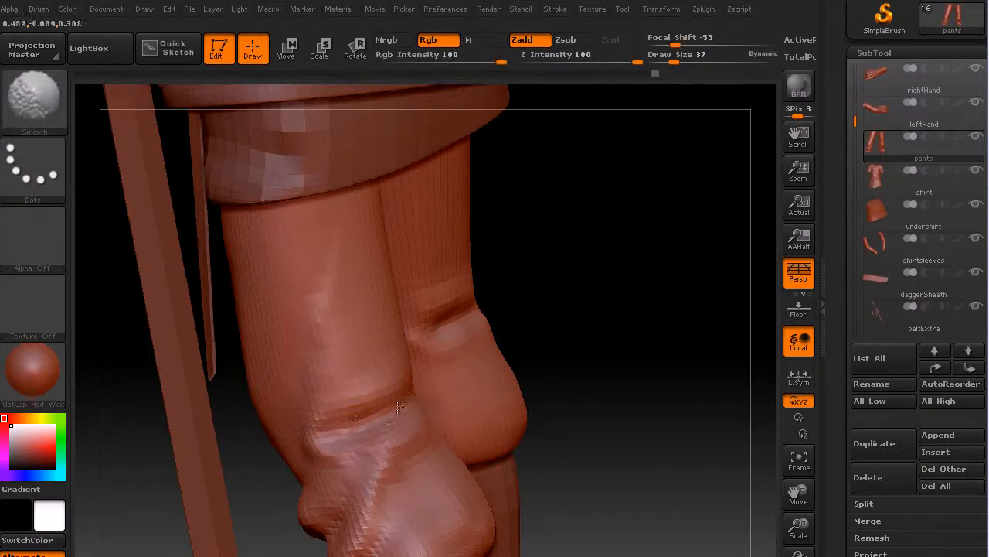
left_click_drag(399, 407, 355, 422, "shift")
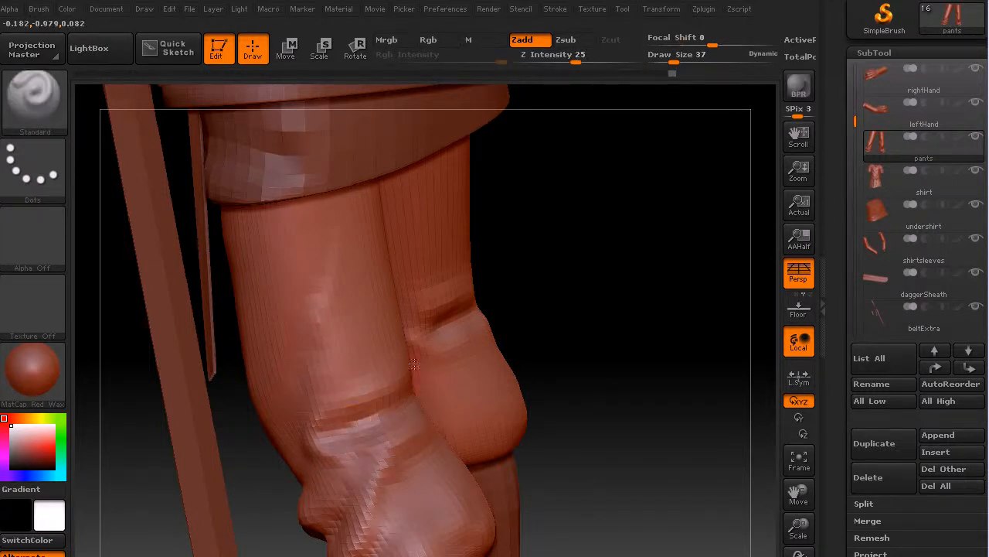
Refine the folds on the front and inner side of the gathered cloth below the left knee.
mouse_move(619, 347)
left_mouse_down()
mouse_move(662, 327)
mouse_move(548, 394)
mouse_move(574, 428)
mouse_move(585, 425)
mouse_move(344, 376)
mouse_move(321, 416)
mouse_move(340, 402)
left_mouse_up()
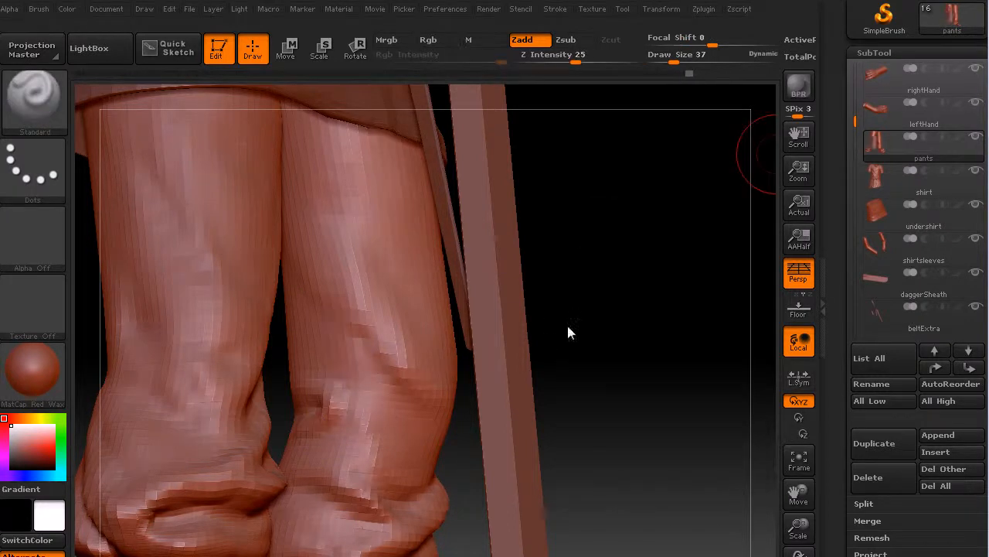
left_click_drag(600, 321, 589, 339)
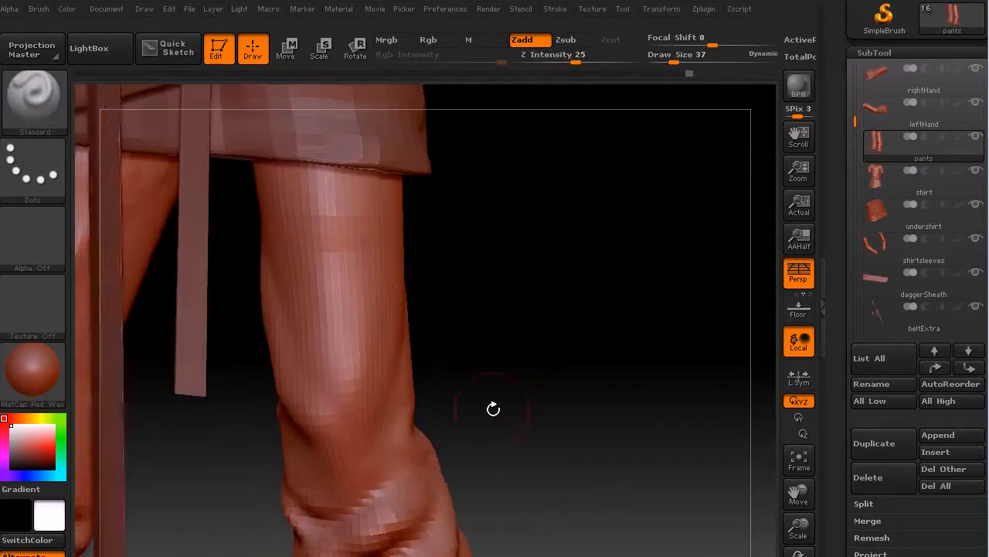
left_click_drag(548, 377, 677, 217, "alt")
mouse_move(647, 306)
left_mouse_down("alt")
mouse_move(673, 296)
mouse_move(613, 290)
mouse_move(632, 294)
left_mouse_up("alt")
left_click_drag(799, 528, 795, 495)
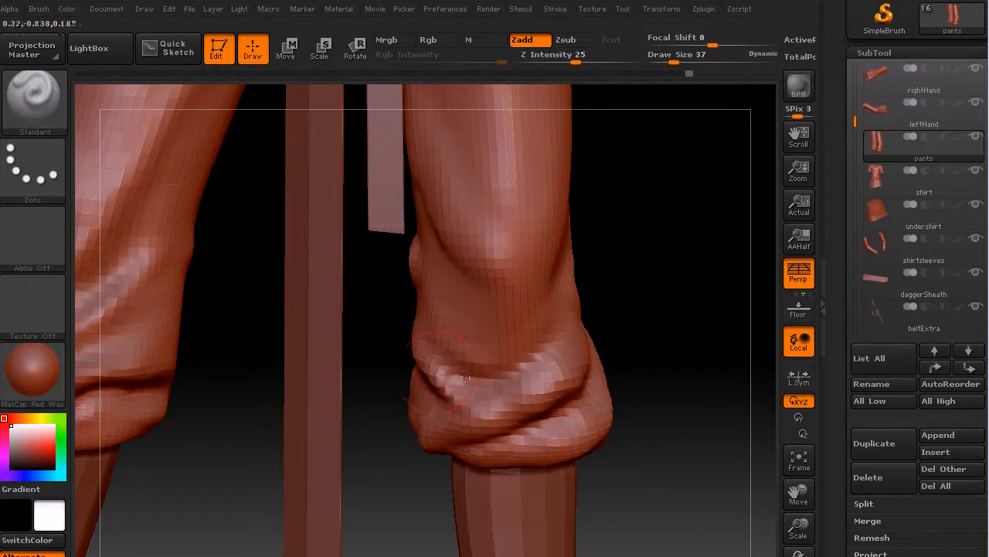
left_click_drag(671, 298, 495, 288)
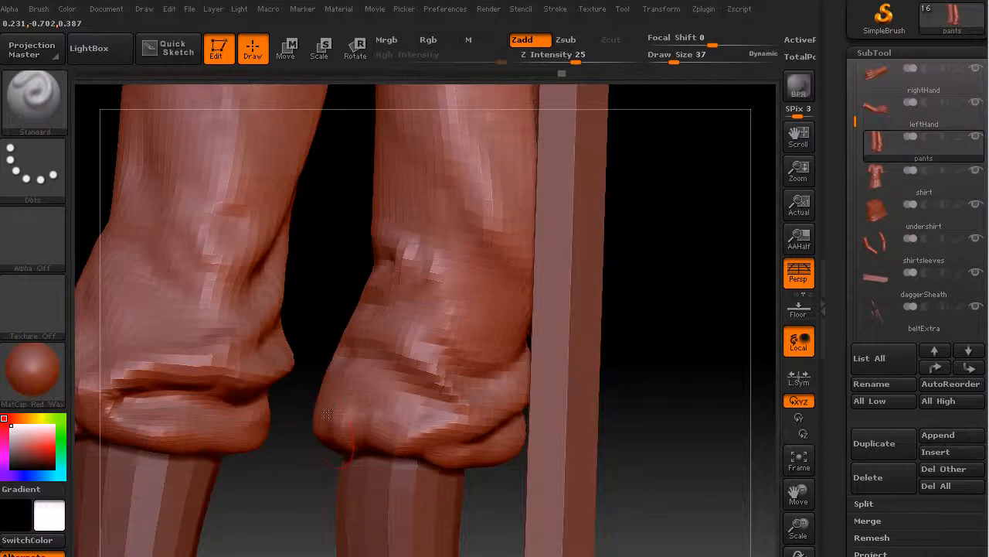
Make the boots the active subtool and subdivide their mesh for finer sculpting.
key("f")
mouse_move(563, 354)
left_mouse_down()
mouse_move(551, 355)
mouse_move(569, 362)
mouse_move(575, 348)
mouse_move(536, 366)
mouse_move(567, 360)
mouse_move(569, 368)
mouse_move(579, 342)
left_mouse_up()
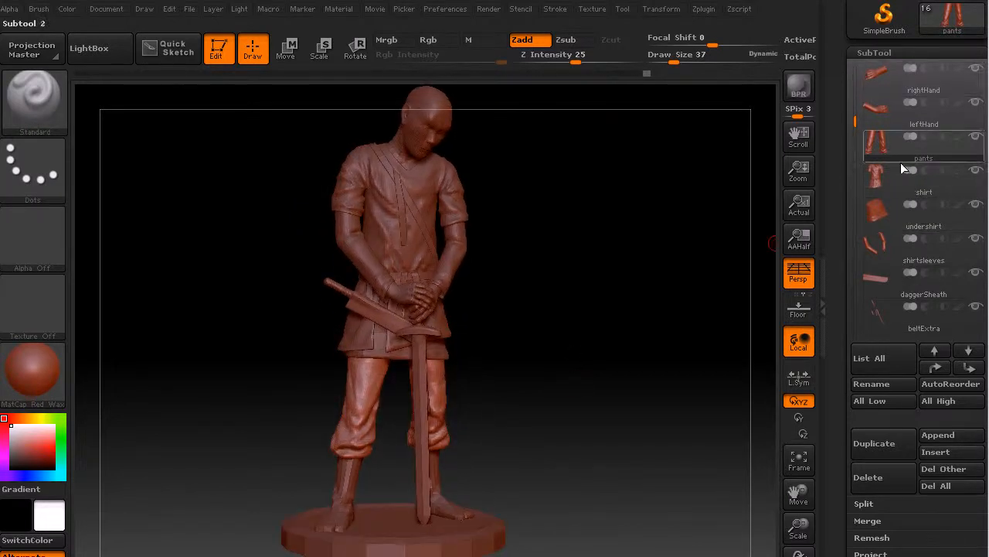
mouse_move(987, 325)
left_mouse_down()
mouse_move(986, 310)
mouse_move(987, 339)
left_mouse_up()
left_click_drag(855, 136, 855, 198)
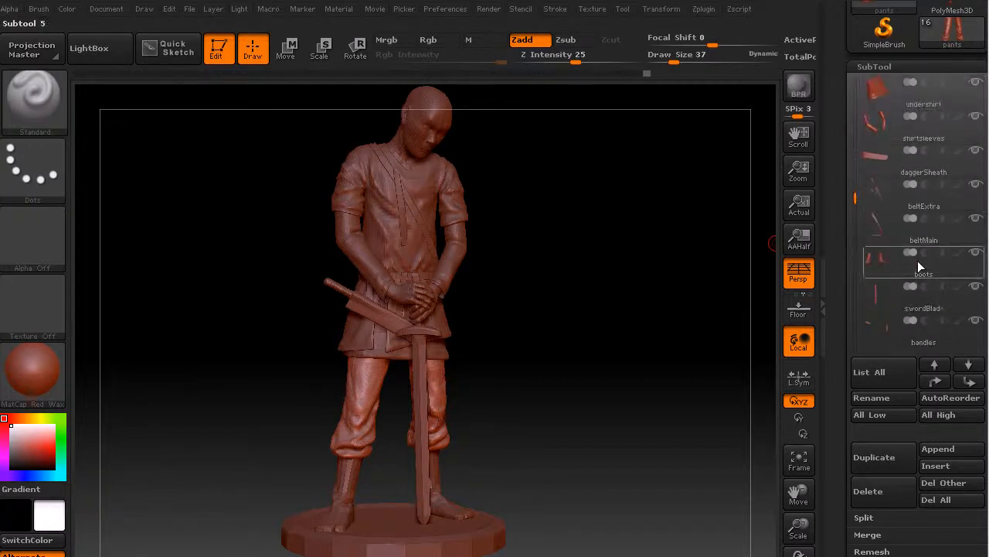
left_click(900, 267)
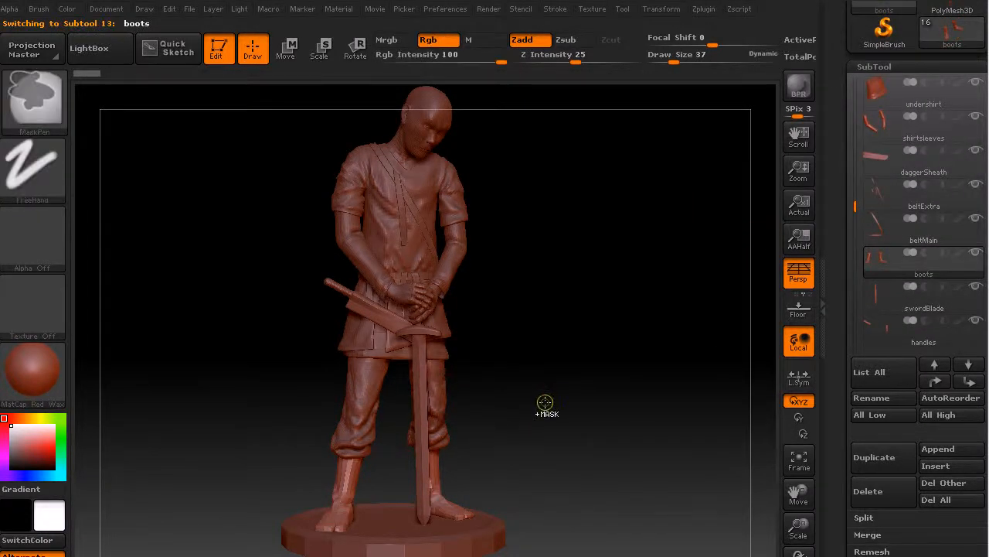
key("ctrl+d")
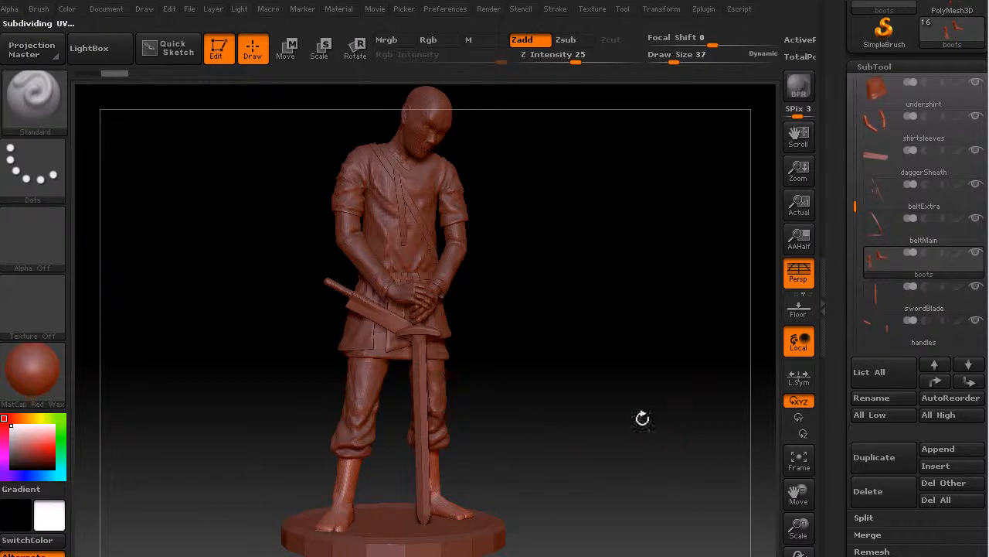
Sculpt a crease around the outer side of the right boot's ankle.
key("f")
left_click_drag(368, 360, 467, 349)
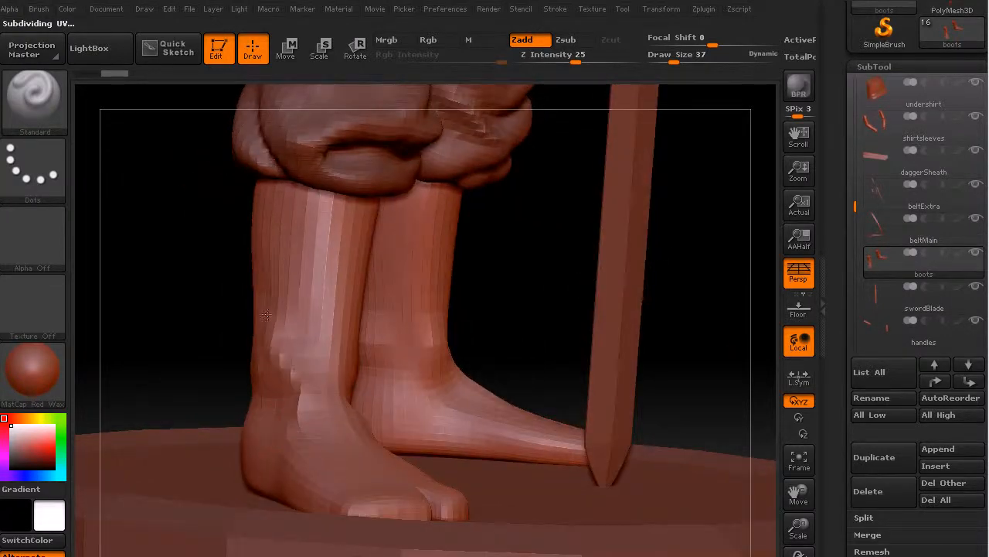
left_click_drag(287, 396, 278, 392)
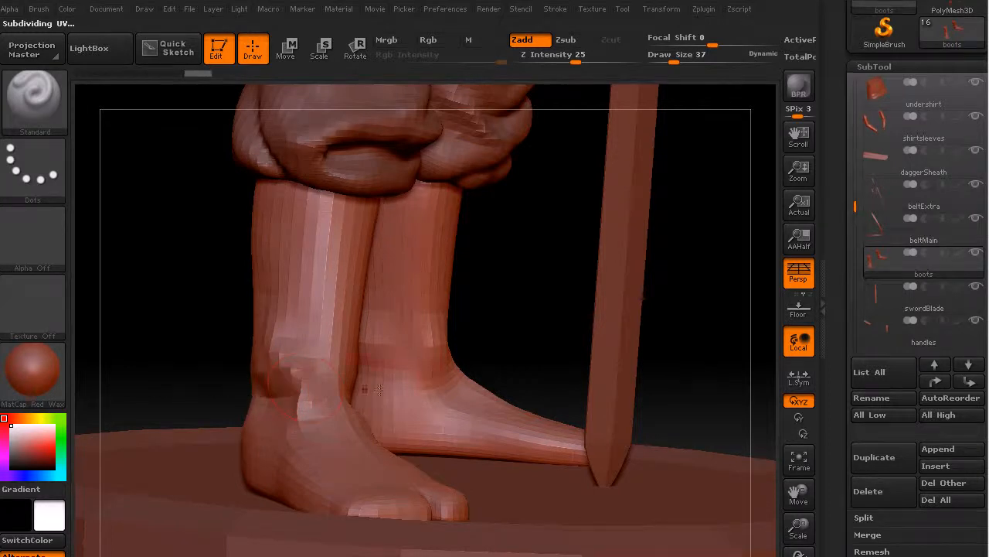
mouse_move(203, 316)
left_mouse_down()
mouse_move(177, 332)
mouse_move(316, 389)
mouse_move(348, 381)
left_mouse_up()
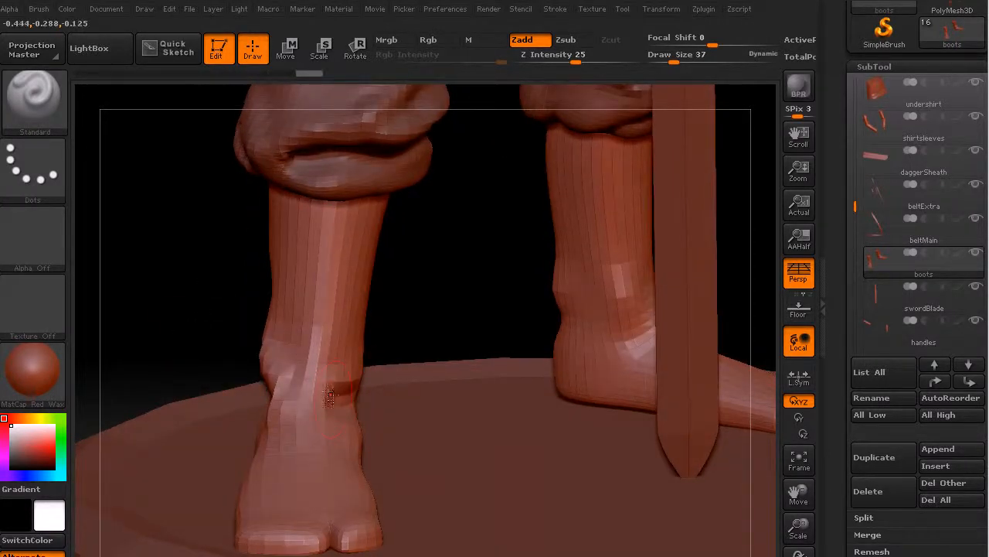
Sculpt horizontal creases across the front and inner side of the right boot's ankle.
mouse_move(453, 281)
left_mouse_down()
mouse_move(389, 302)
mouse_move(325, 348)
left_mouse_up()
mouse_move(457, 294)
left_mouse_down()
mouse_move(506, 303)
mouse_move(504, 346)
left_mouse_up()
mouse_move(316, 375)
left_mouse_down()
mouse_move(300, 348)
mouse_move(352, 336)
left_mouse_up()
mouse_move(492, 263)
left_mouse_down()
mouse_move(438, 277)
mouse_move(457, 281)
left_mouse_up()
left_click_drag(359, 433, 335, 433)
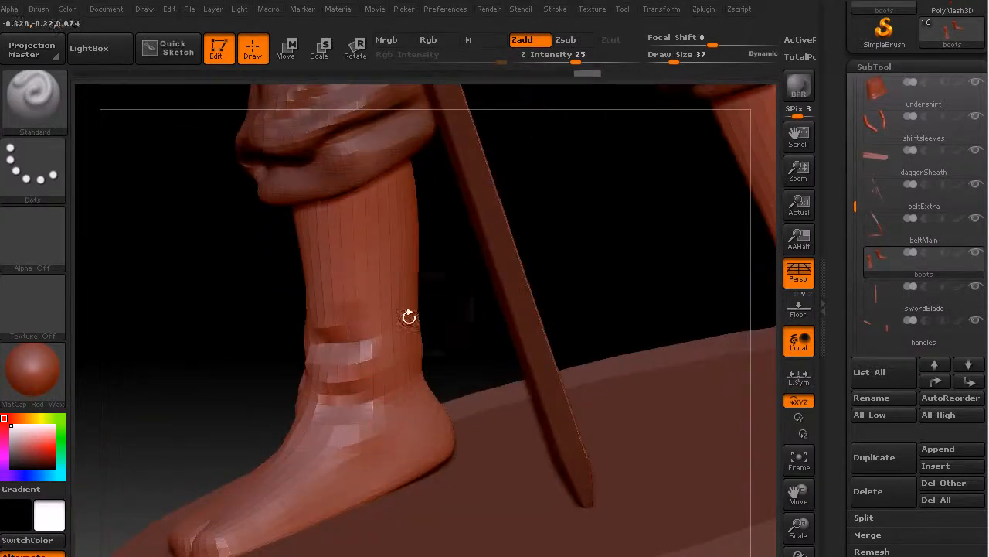
Sculpt wrinkles over the front of the right boot's ankle, running down onto the instep.
mouse_move(205, 376)
left_mouse_down()
mouse_move(218, 421)
mouse_move(249, 394)
left_mouse_up()
left_click_drag(317, 464, 321, 436)
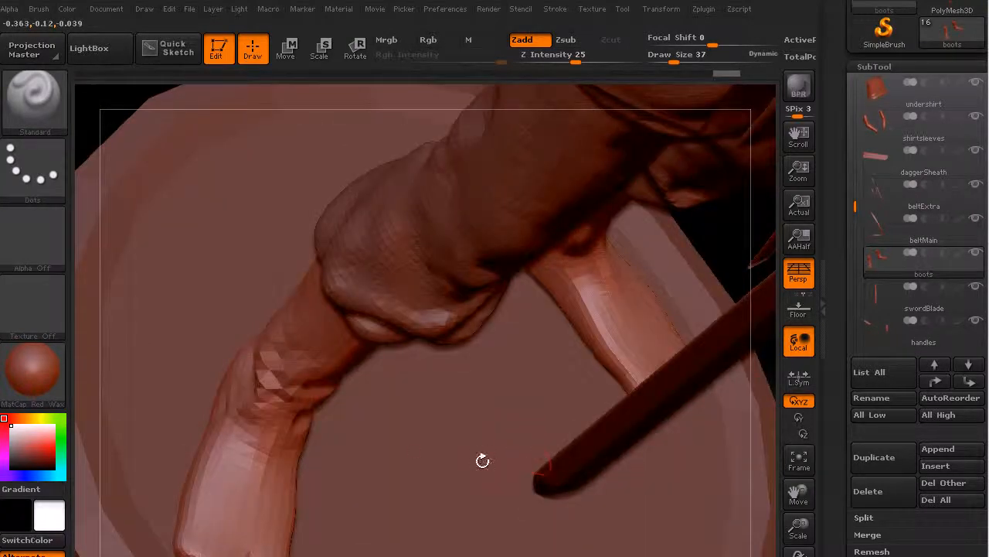
mouse_move(481, 459)
left_mouse_down()
mouse_move(471, 401)
mouse_move(435, 338)
mouse_move(329, 355)
mouse_move(356, 332)
mouse_move(282, 338)
left_mouse_up()
left_click_drag(381, 321, 456, 333)
mouse_move(294, 338)
left_mouse_down()
mouse_move(278, 336)
mouse_move(264, 366)
mouse_move(276, 403)
left_mouse_up()
left_click_drag(241, 436, 241, 474)
mouse_move(409, 316)
left_mouse_down()
mouse_move(257, 404)
mouse_move(252, 456)
left_mouse_up()
left_click_drag(276, 389, 243, 439)
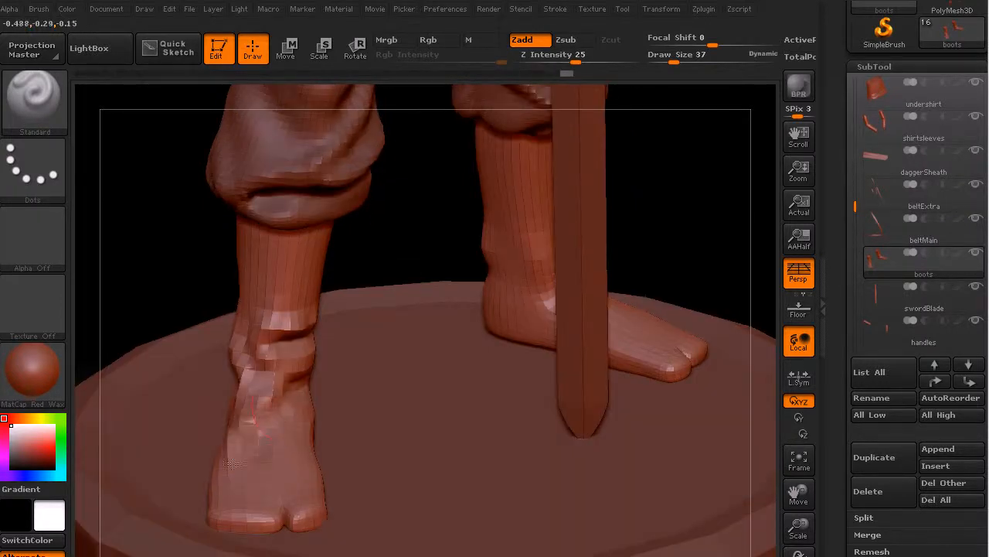
Sculpt and soften wrinkles along the outer side and top of the right boot's foot.
mouse_move(179, 277)
left_mouse_down()
mouse_move(224, 310)
mouse_move(259, 371)
left_mouse_up()
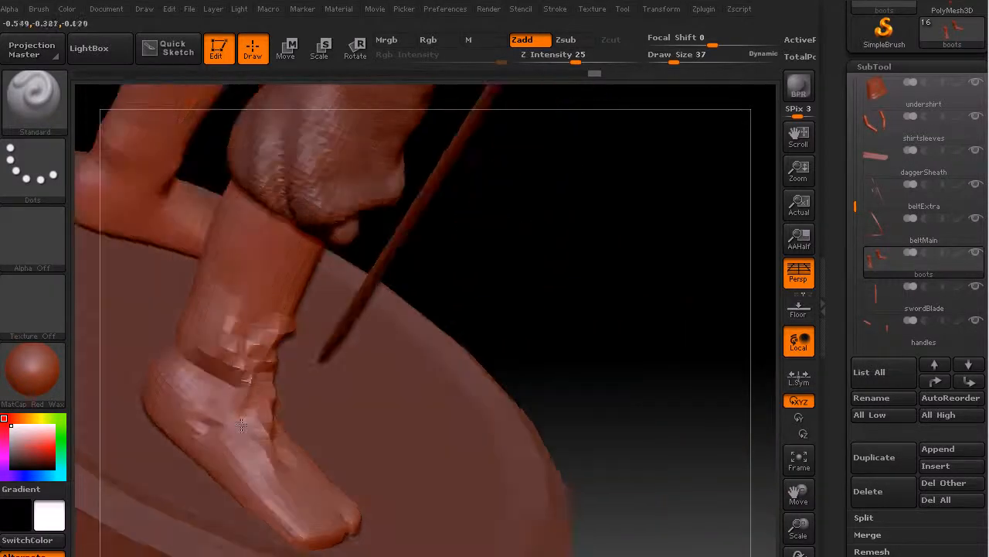
left_click_drag(244, 425, 205, 403)
mouse_move(551, 343)
left_mouse_down()
mouse_move(644, 270)
mouse_move(163, 518)
mouse_move(185, 533)
mouse_move(216, 510)
left_mouse_up()
left_click_drag(266, 330, 265, 315)
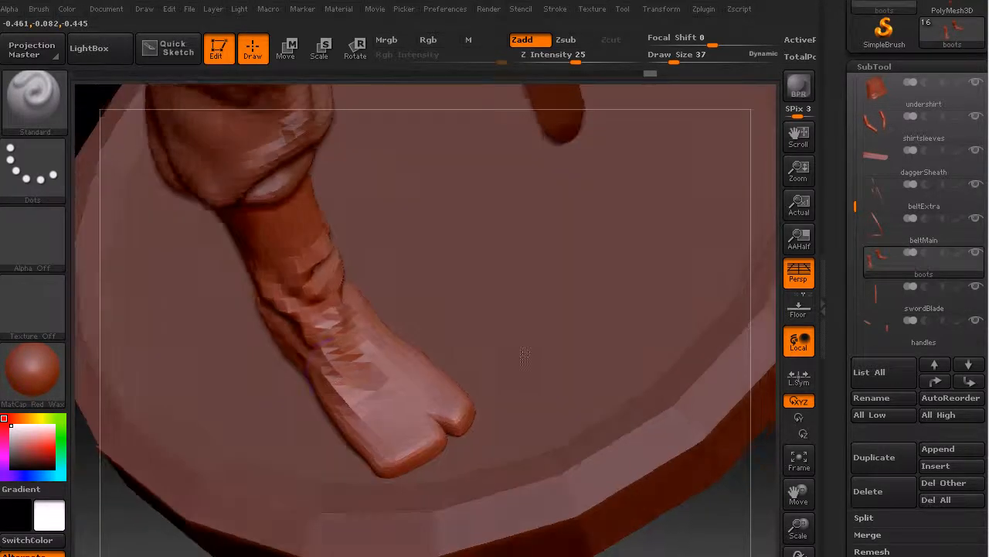
mouse_move(342, 369)
left_mouse_down("shift")
mouse_move(357, 395)
mouse_move(352, 340)
left_mouse_up("shift")
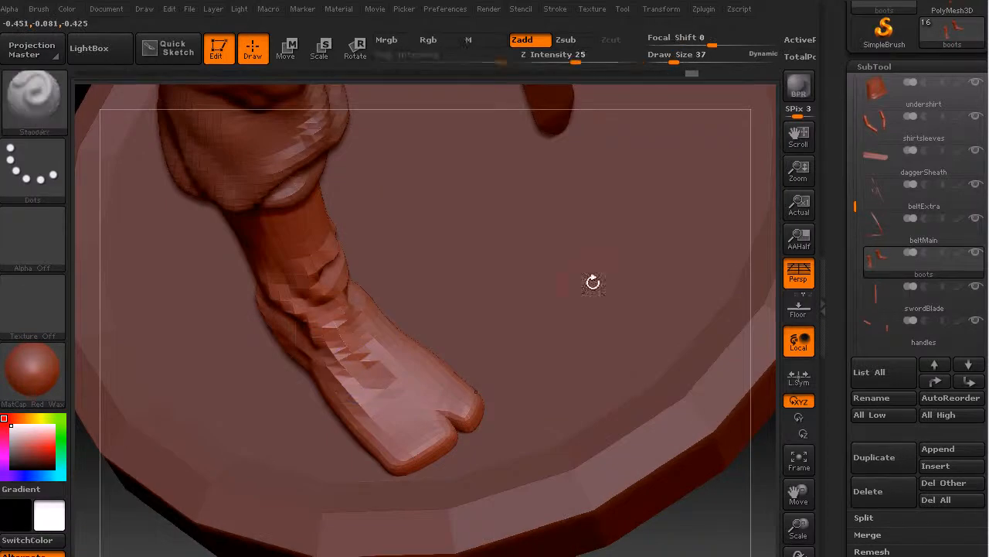
mouse_move(401, 464)
left_mouse_down()
mouse_move(422, 460)
mouse_move(398, 455)
mouse_move(425, 458)
left_mouse_up()
mouse_move(445, 371)
left_mouse_down("shift")
mouse_move(476, 400)
mouse_move(429, 405)
left_mouse_up("shift")
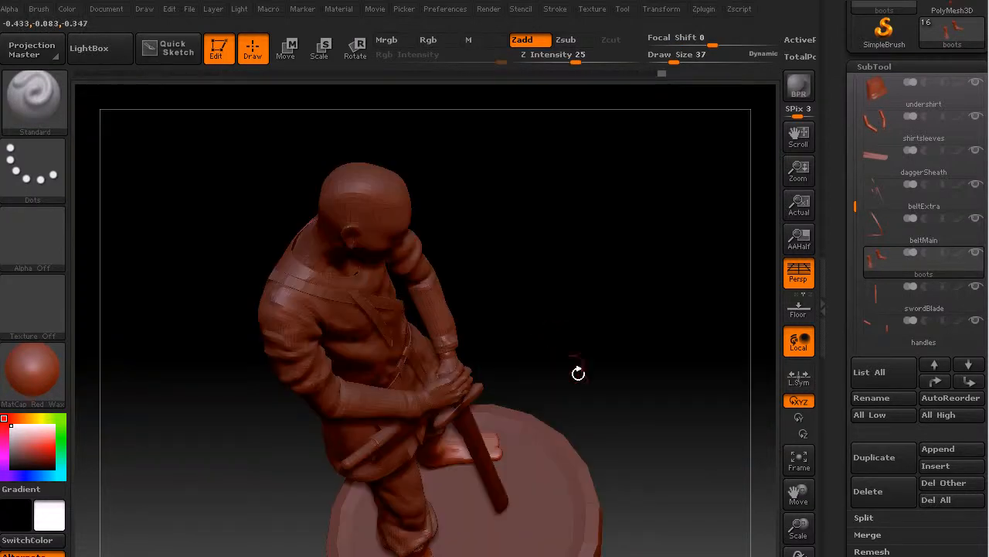
Sculpt wrinkles on the outer side of the right boot's ankle and up onto the lower shaft.
mouse_move(601, 363)
left_mouse_down()
mouse_move(622, 379)
mouse_move(623, 413)
mouse_move(612, 402)
mouse_move(640, 438)
mouse_move(601, 327)
mouse_move(596, 342)
left_mouse_up()
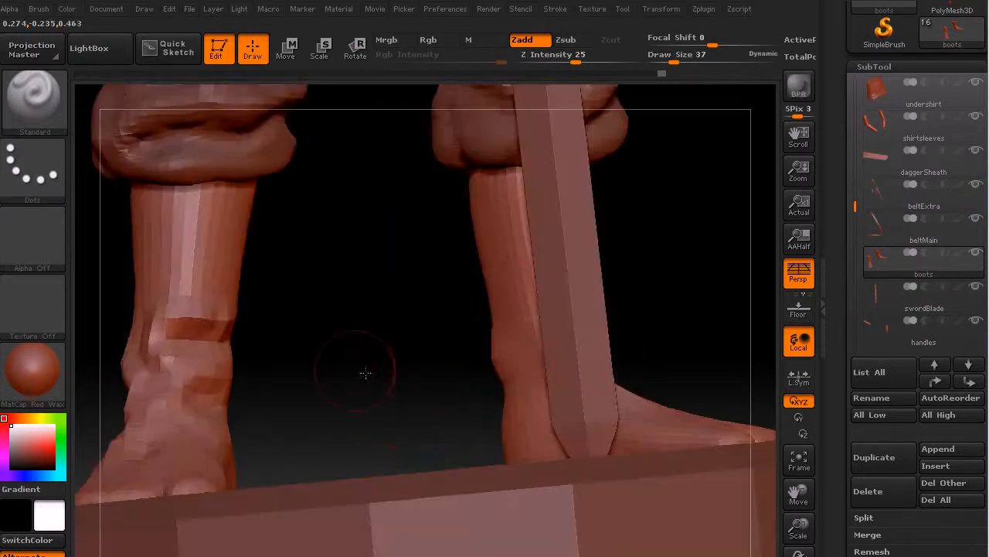
mouse_move(364, 371)
left_mouse_down("alt")
mouse_move(374, 438)
mouse_move(332, 375)
left_mouse_up("alt")
key("shift")
mouse_move(510, 360)
left_mouse_down()
mouse_move(499, 289)
mouse_move(483, 294)
left_mouse_up()
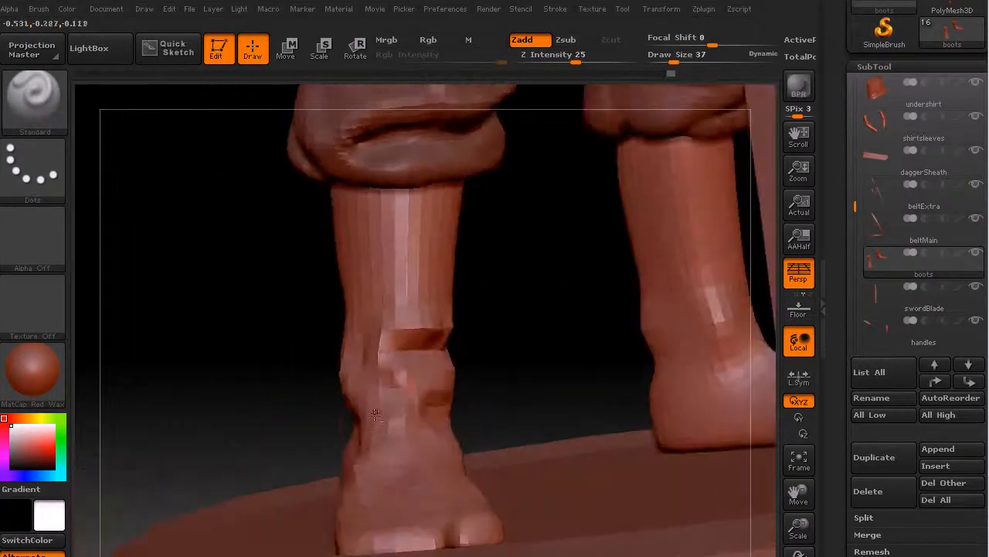
left_click_drag(365, 384, 352, 361)
left_click_drag(349, 327, 374, 263)
Sculpt a rim along the front of the right boot's top edge, just below the pants cuff.
left_click_drag(373, 204, 462, 204)
left_click_drag(353, 192, 426, 191)
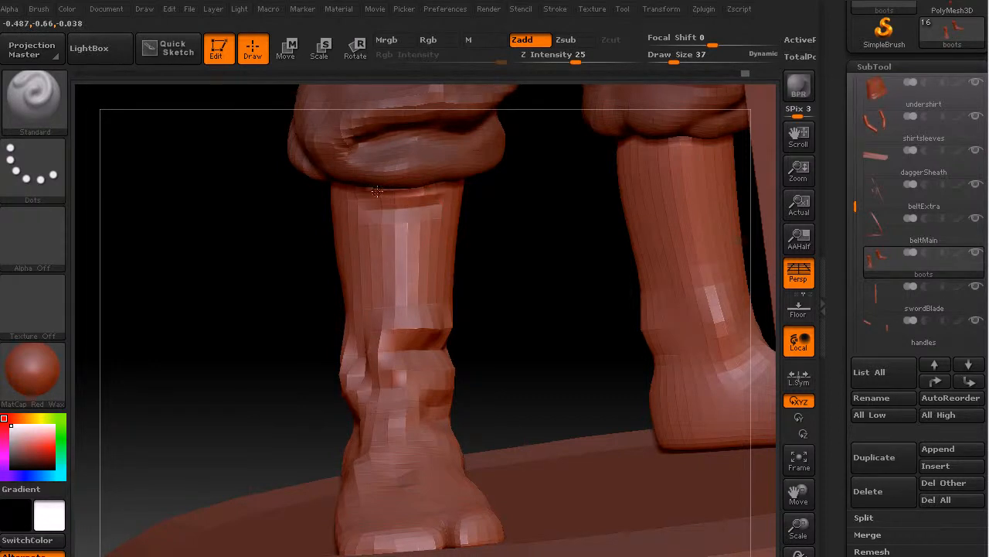
mouse_move(545, 258)
left_mouse_down()
mouse_move(423, 205)
mouse_move(383, 195)
mouse_move(332, 202)
left_mouse_up()
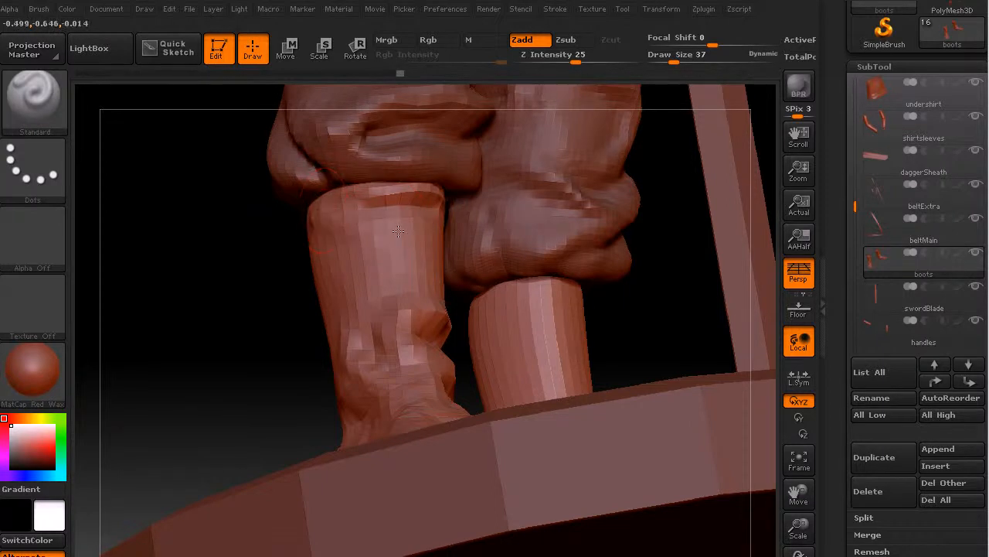
left_click_drag(370, 204, 427, 201, "shift")
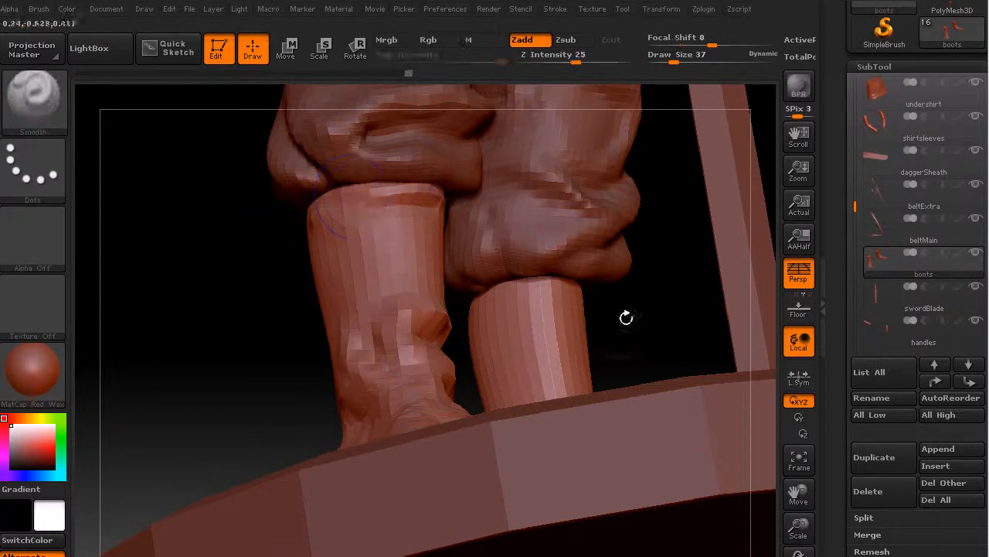
Sculpt diagonal wrinkles down the outer side, front and inner side of the right boot's shaft.
mouse_move(225, 326)
left_mouse_down()
mouse_move(236, 348)
mouse_move(291, 239)
mouse_move(388, 328)
left_mouse_up()
left_click_drag(314, 264, 374, 304)
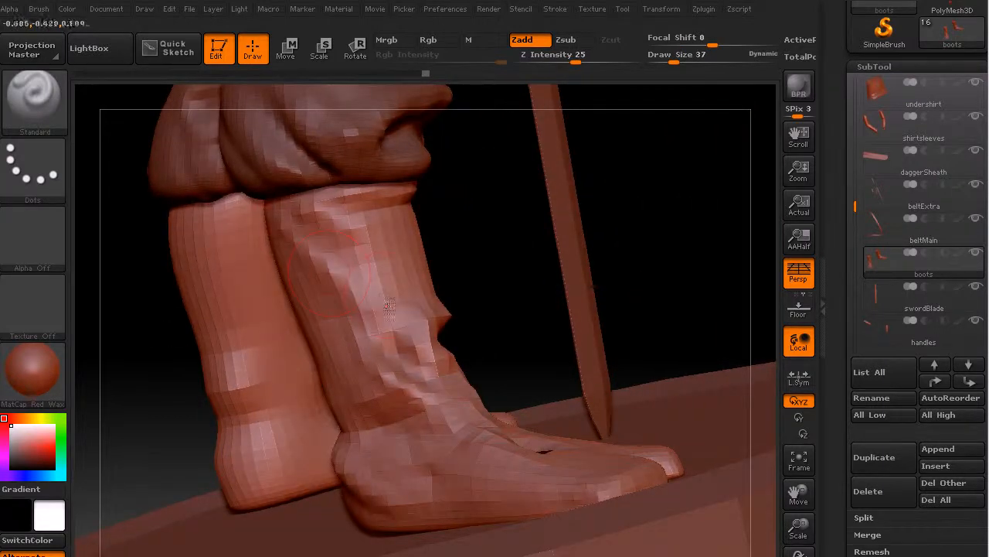
mouse_move(326, 235)
left_mouse_down()
mouse_move(407, 291)
mouse_move(346, 248)
mouse_move(376, 269)
left_mouse_up()
left_click_drag(507, 265, 536, 289)
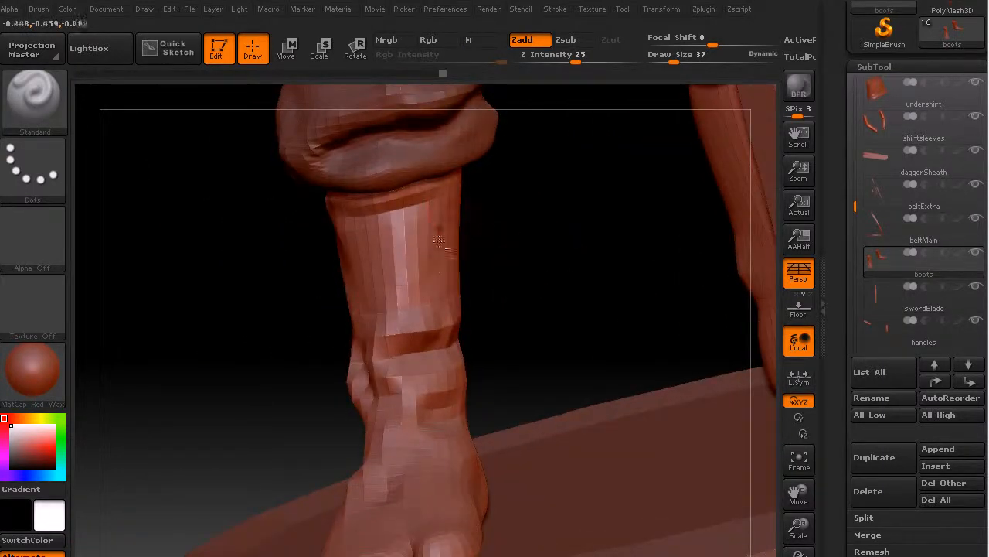
left_click_drag(534, 254, 490, 224)
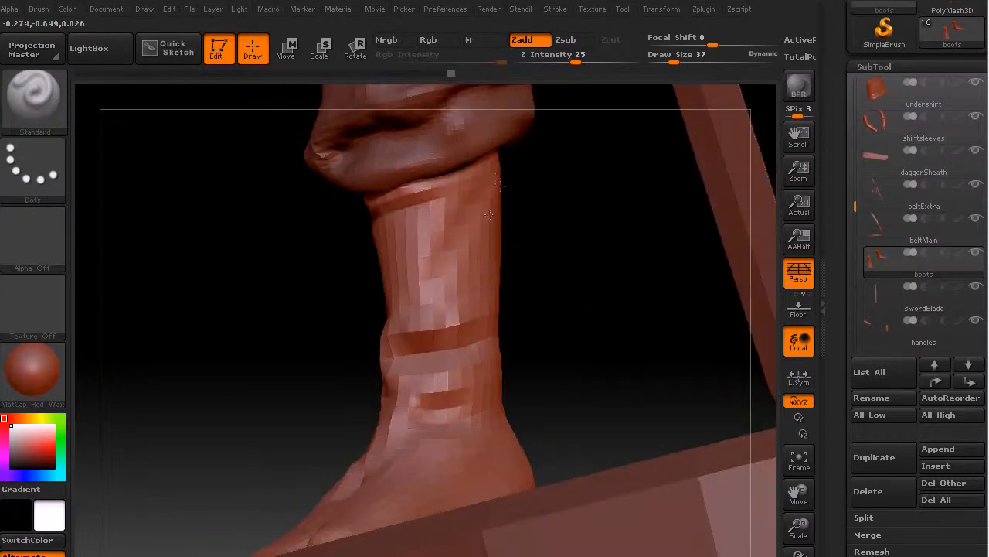
Deepen the crease above the right boot's heel and sculpt wrinkles across the inner side of the heel and foot.
mouse_move(549, 309)
left_mouse_down()
mouse_move(604, 350)
mouse_move(544, 392)
mouse_move(551, 407)
left_mouse_up()
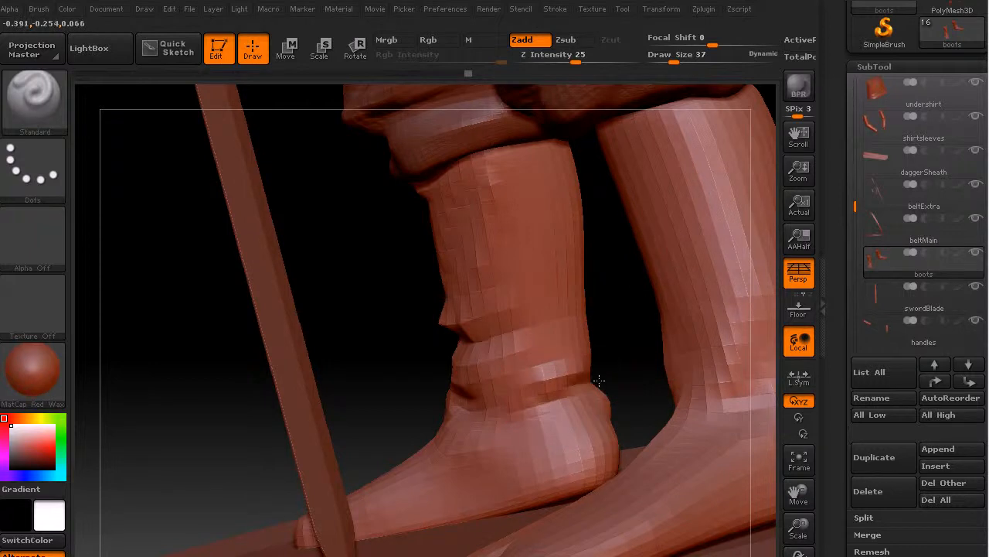
left_click_drag(563, 365, 538, 388)
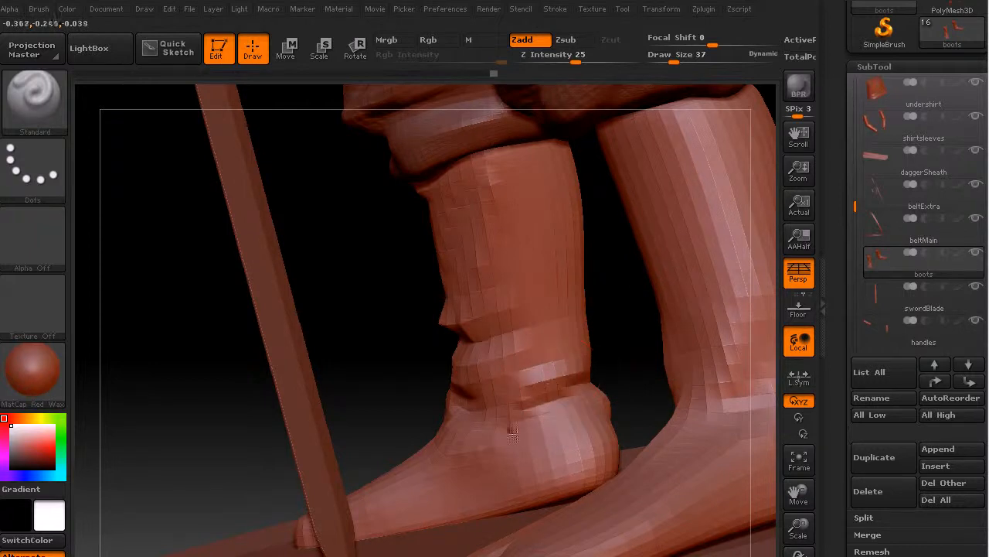
left_click_drag(601, 402, 529, 451)
mouse_move(387, 374)
left_mouse_down()
mouse_move(464, 406)
mouse_move(400, 425)
left_mouse_up()
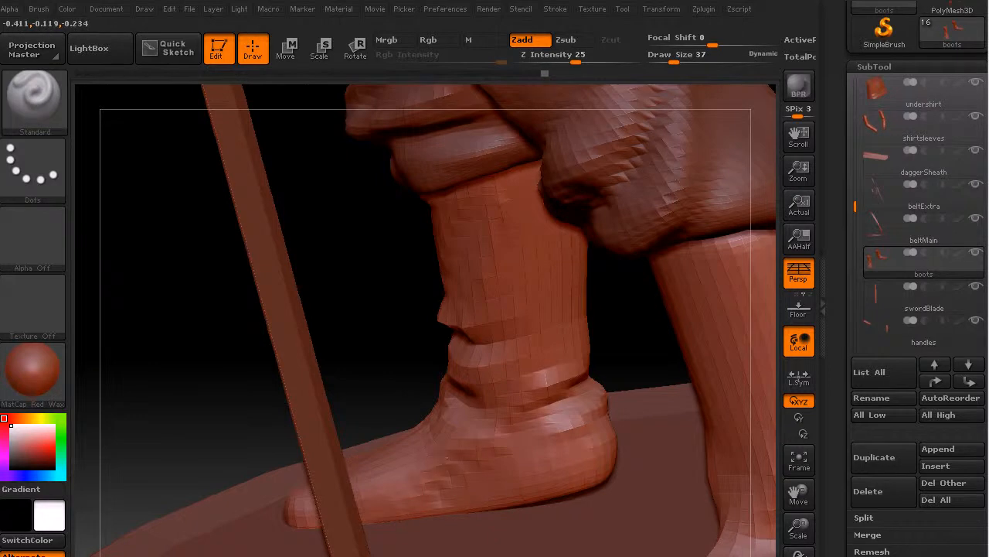
Examine the sculpted right boot, the pants and the whole figure from several angles.
left_click_drag(230, 302, 257, 252)
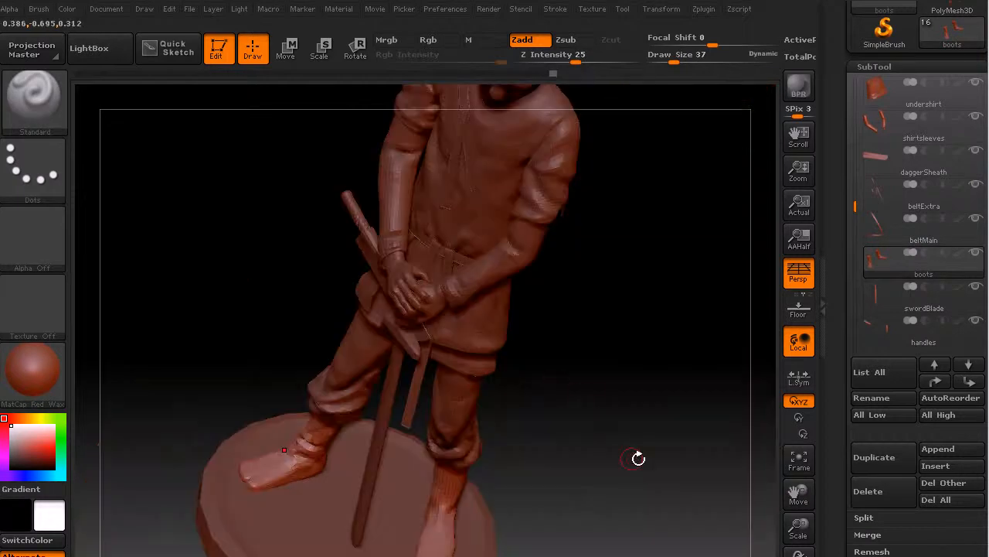
left_click_drag(639, 458, 634, 371)
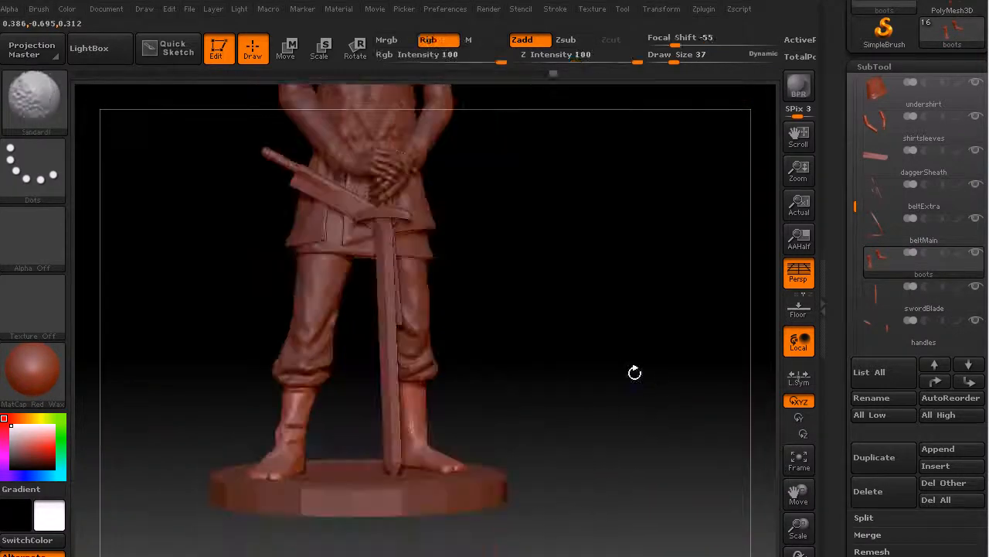
mouse_move(600, 311)
left_mouse_down("alt")
mouse_move(623, 375)
mouse_move(616, 369)
mouse_move(621, 356)
mouse_move(628, 364)
left_mouse_up("alt")
mouse_move(644, 368)
left_mouse_down()
mouse_move(598, 390)
mouse_move(569, 294)
left_mouse_up()
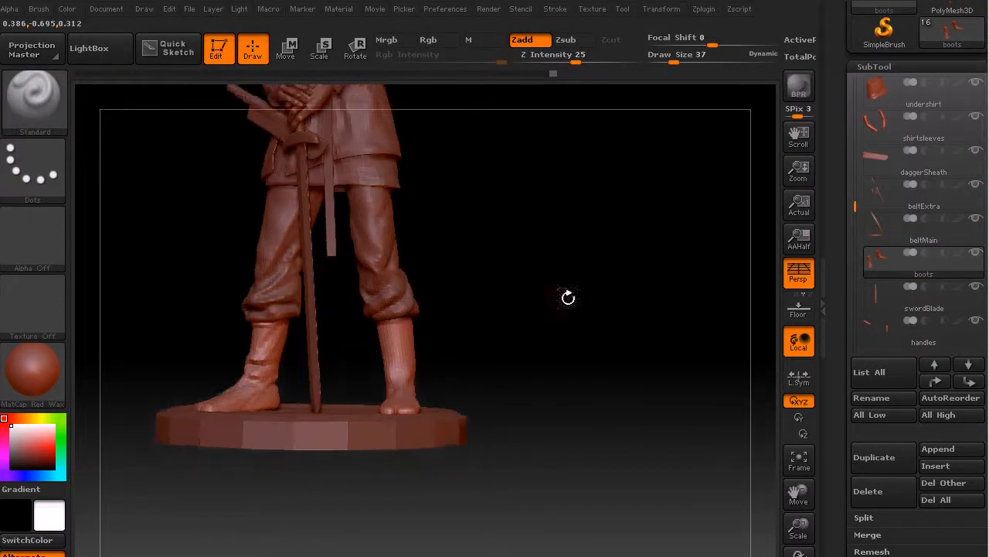
mouse_move(712, 412)
left_mouse_down()
mouse_move(567, 475)
mouse_move(572, 360)
mouse_move(547, 427)
mouse_move(625, 437)
mouse_move(563, 413)
mouse_move(570, 493)
mouse_move(587, 393)
left_mouse_up()
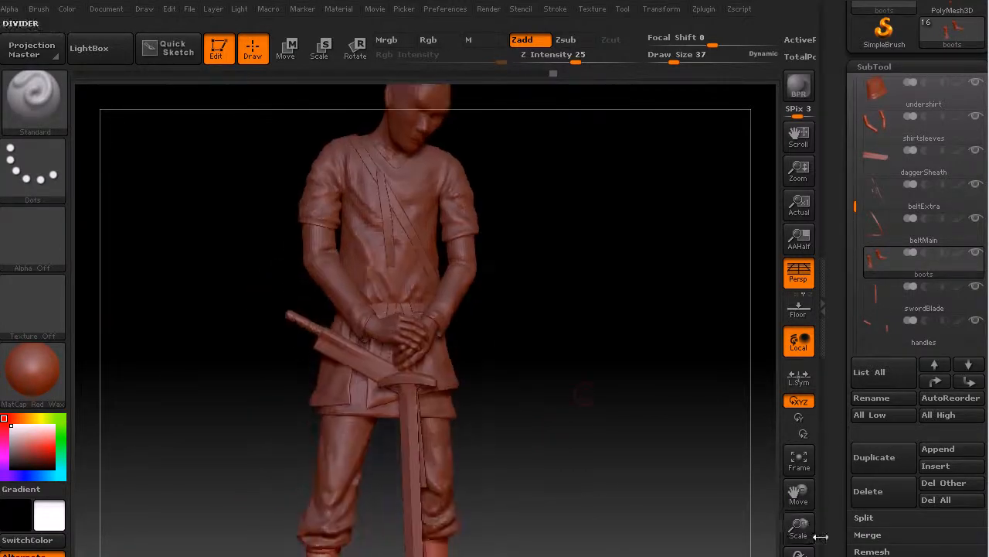
left_click_drag(804, 526, 802, 534)
mouse_move(567, 484)
left_mouse_down("alt")
mouse_move(598, 416)
mouse_move(590, 411)
mouse_move(576, 436)
left_mouse_up("alt")
mouse_move(586, 387)
left_mouse_down()
mouse_move(579, 371)
mouse_move(589, 435)
mouse_move(575, 439)
left_mouse_up()
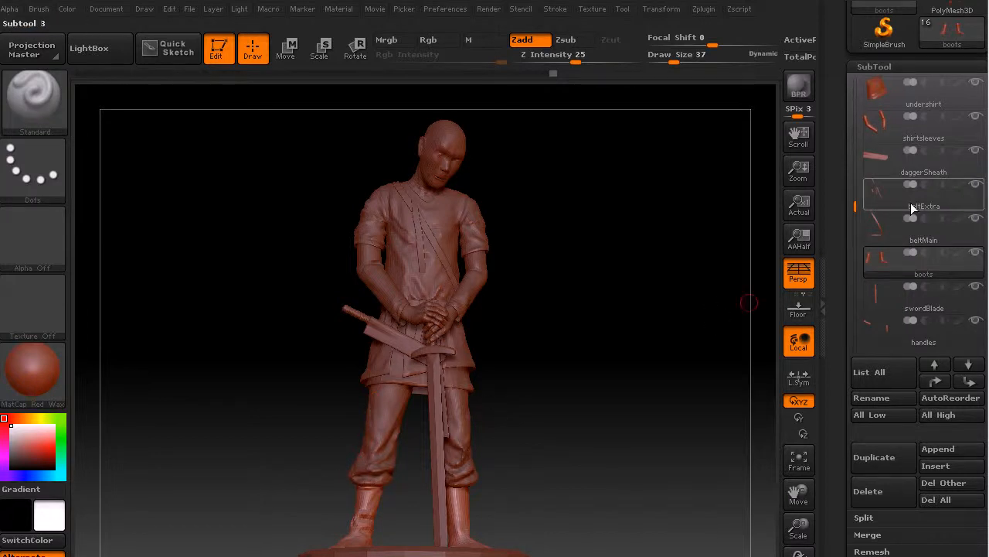
Make the pants the active subtool and smooth the folds on the legs.
scroll(870, 201, "up", 2)
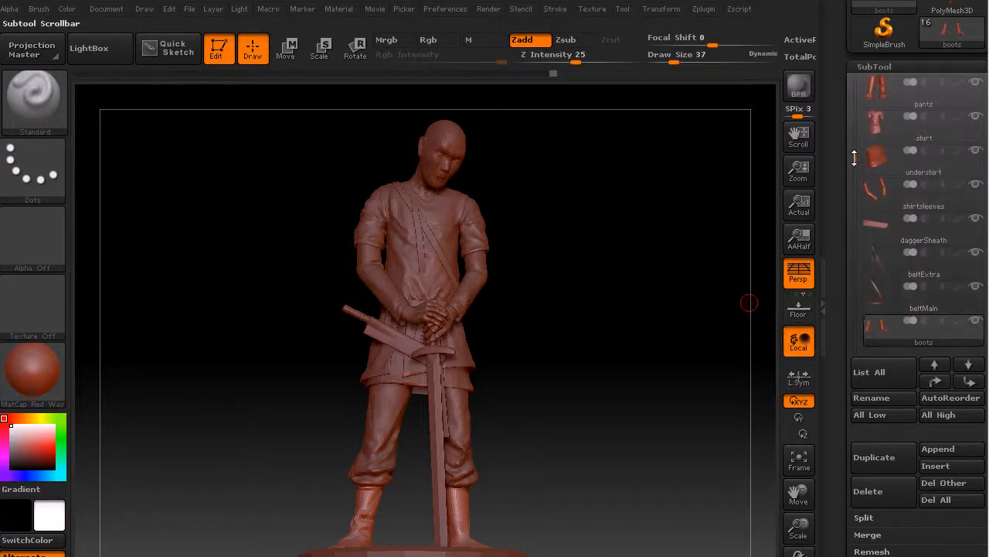
left_click(918, 95)
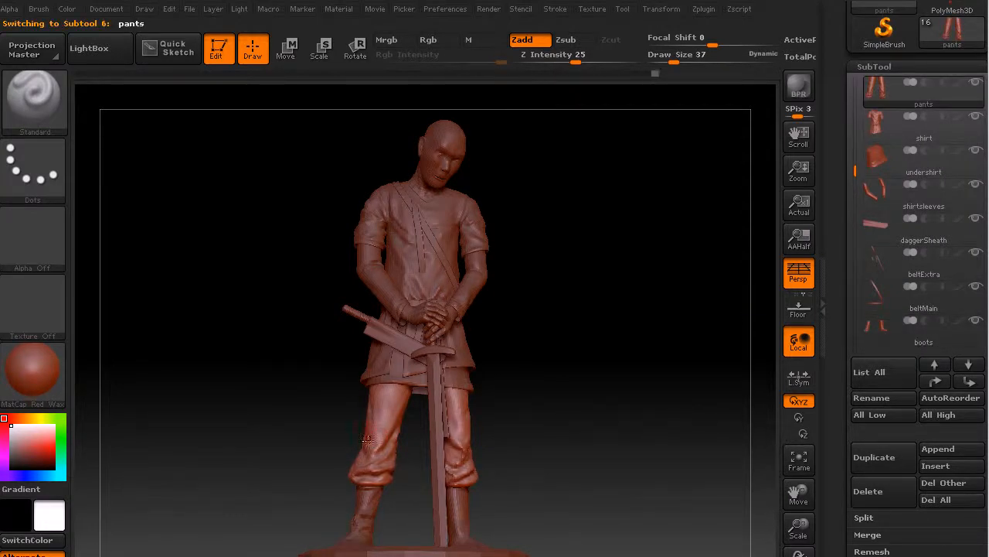
key("shift")
key("shift")
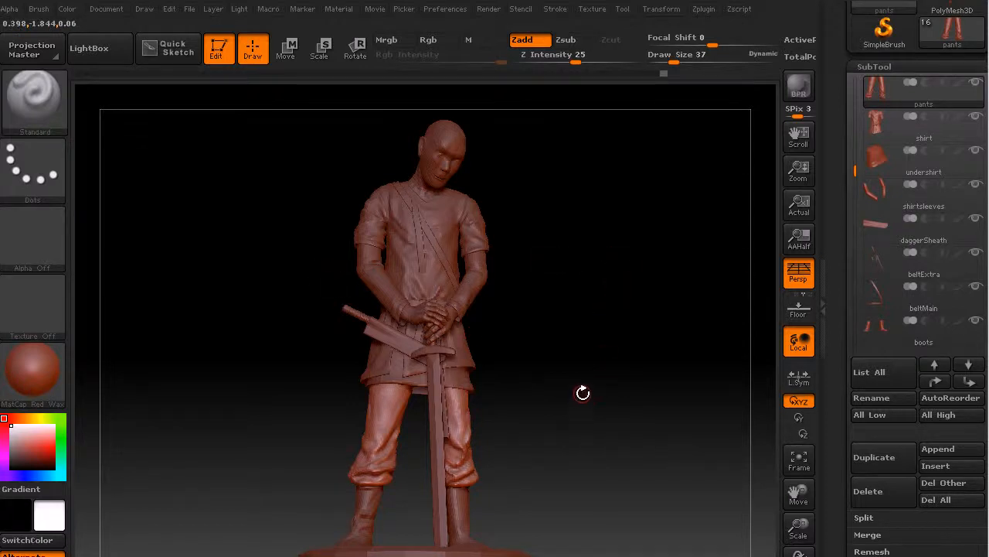
Make the shirt the active subtool and reshape its sleeves using the Move brush with a draw size of 118.
left_click(927, 128)
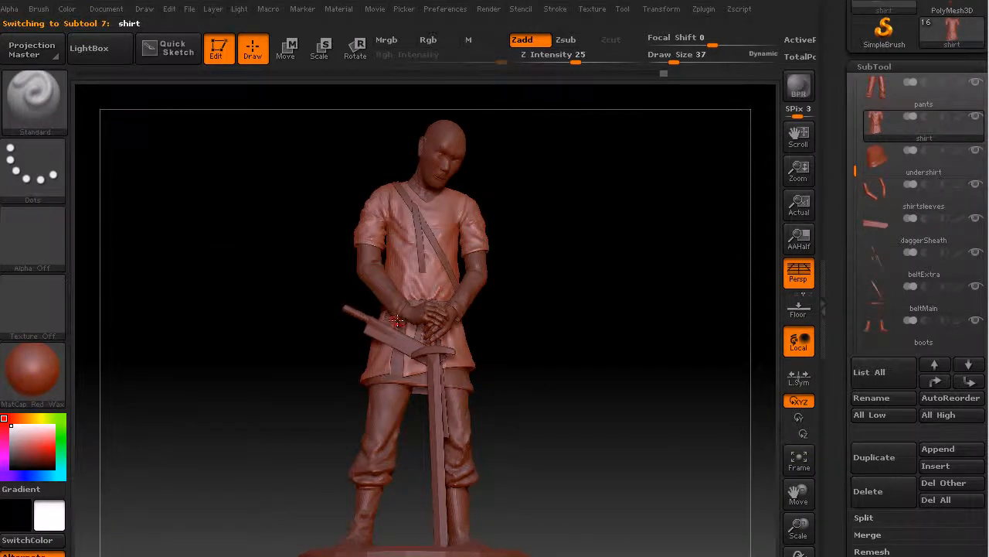
key("b")
key("m")
key("v")
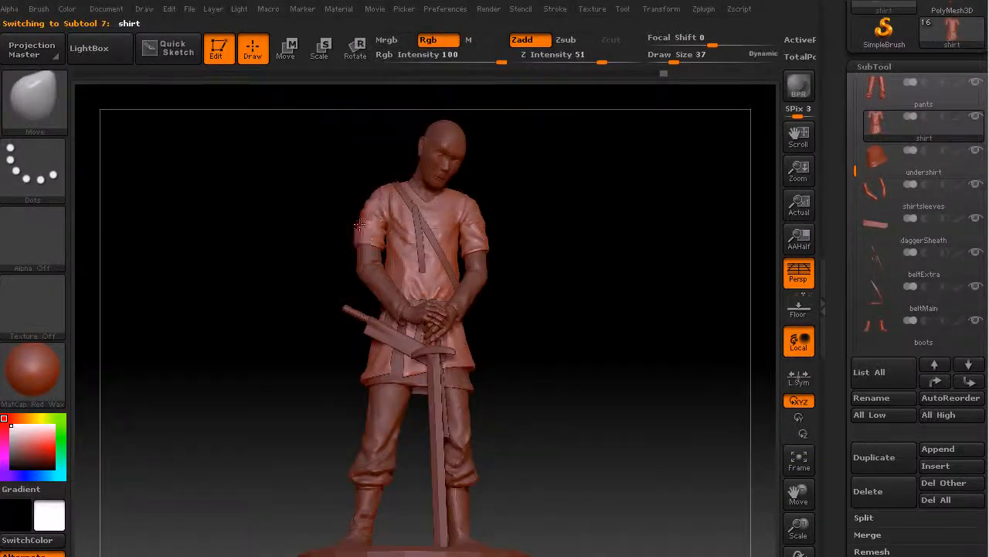
key("s")
left_click_drag(364, 230, 375, 231)
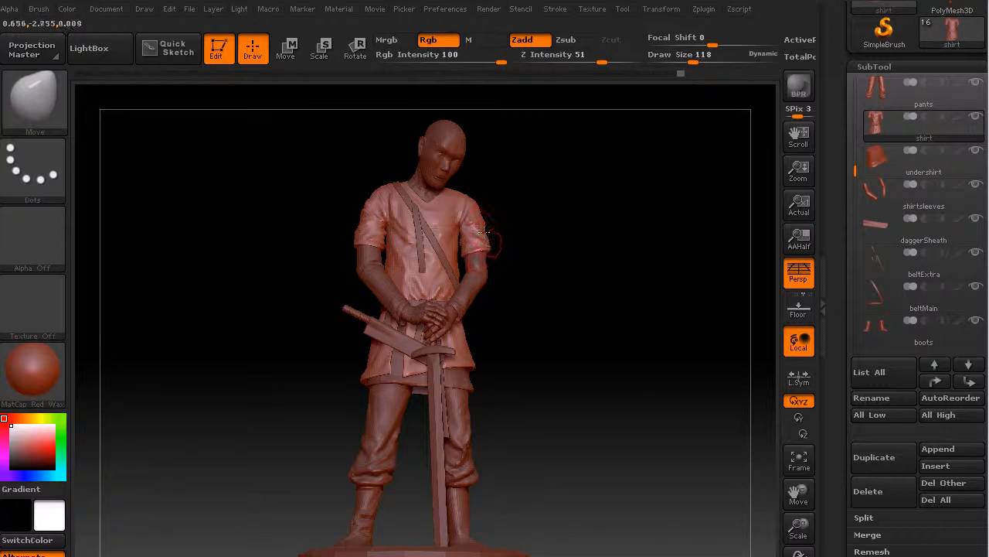
Refine the outline of the shirt's right sleeve with the Move brush.
left_click_drag(504, 206, 543, 282)
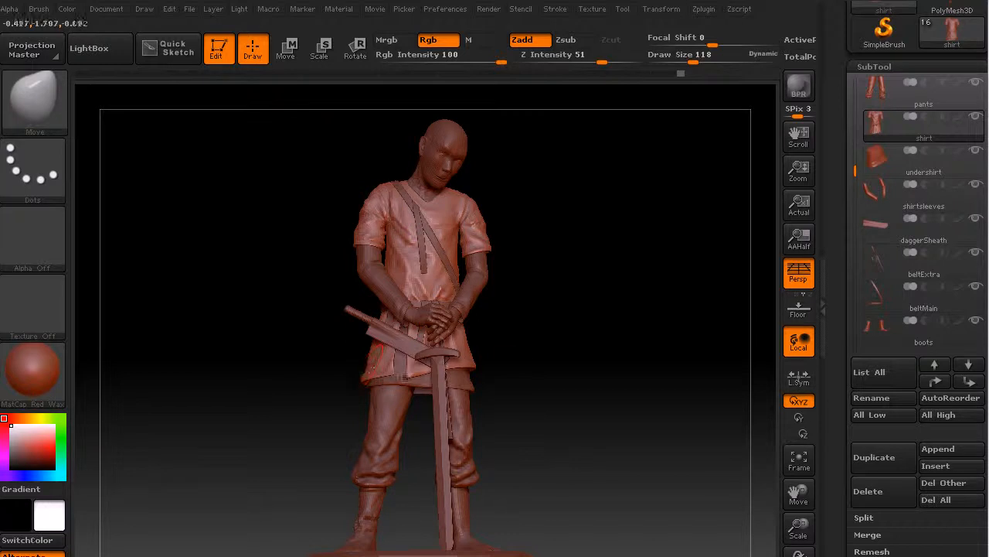
left_click_drag(564, 376, 520, 363)
left_click_drag(291, 270, 289, 281)
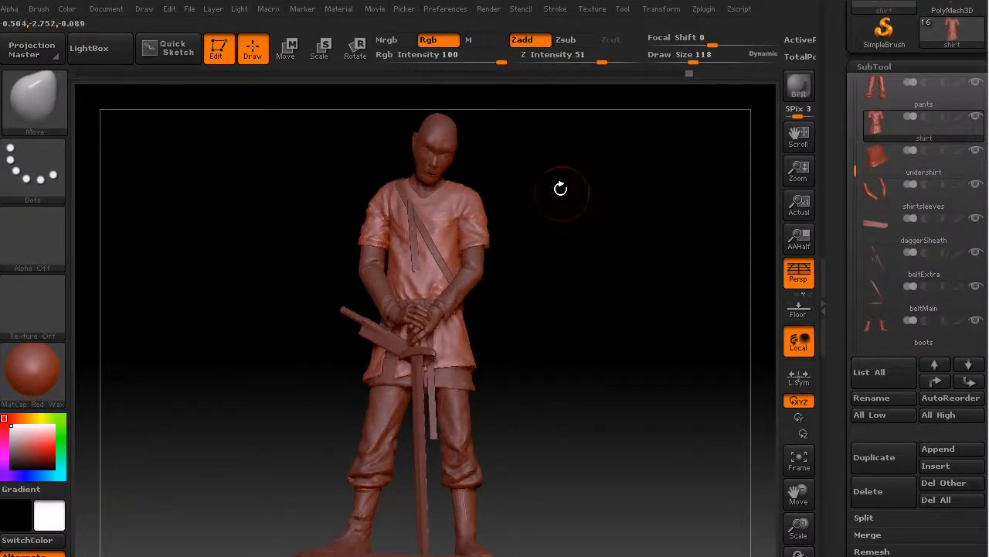
left_click_drag(575, 324, 579, 338)
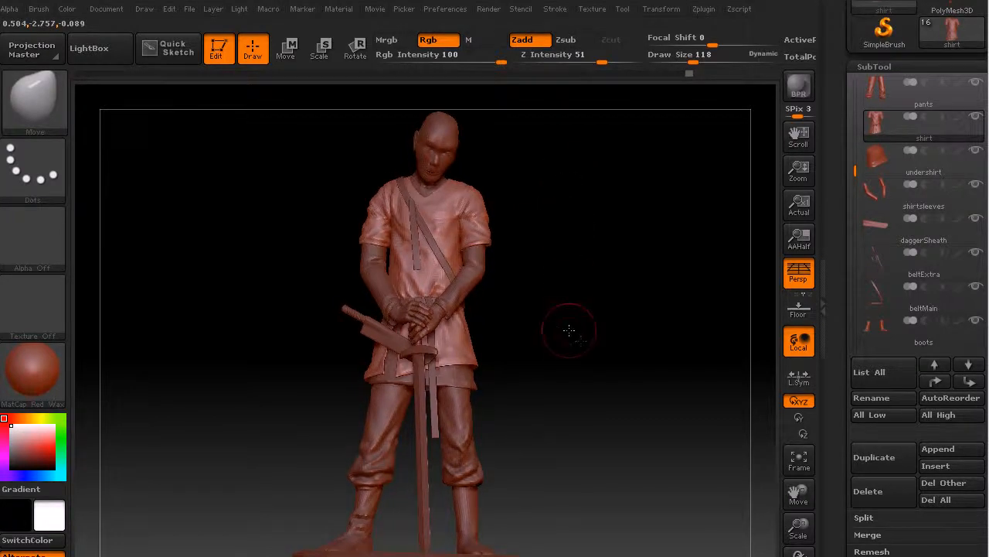